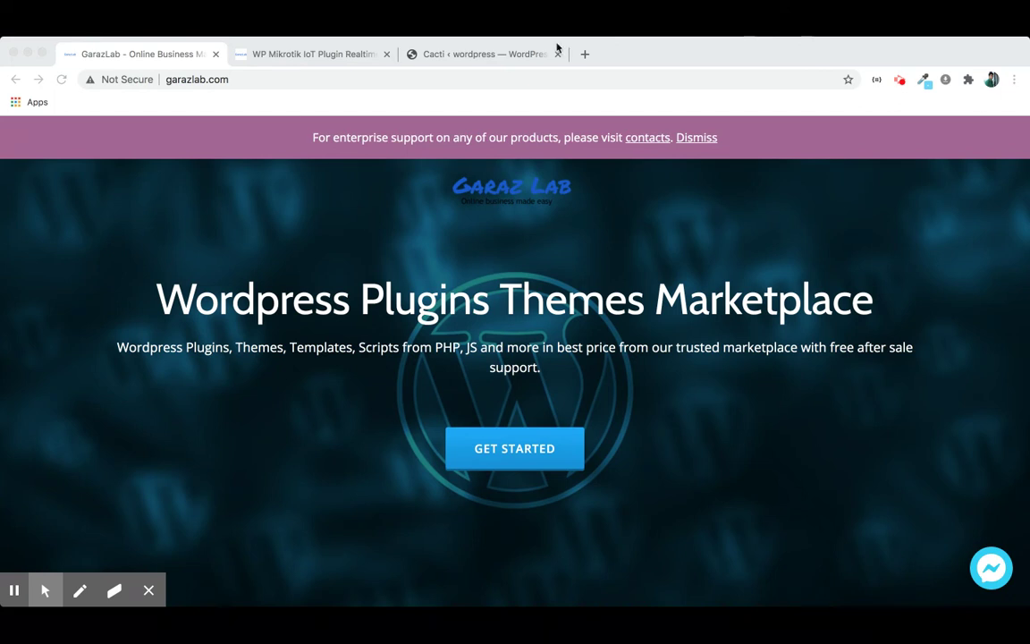
- Switch from the GarazLab home page to the WP Mikrotik IoT Plugin product tab
{"action": "scroll", "coordinate": [534, 341], "scroll_direction": "down", "scroll_amount": 1}
{"action": "scroll", "coordinate": [533, 342], "scroll_direction": "down", "scroll_amount": 1}
{"action": "scroll", "coordinate": [534, 341], "scroll_direction": "up", "scroll_amount": 1}
{"action": "scroll", "coordinate": [534, 342], "scroll_direction": "down", "scroll_amount": 1}
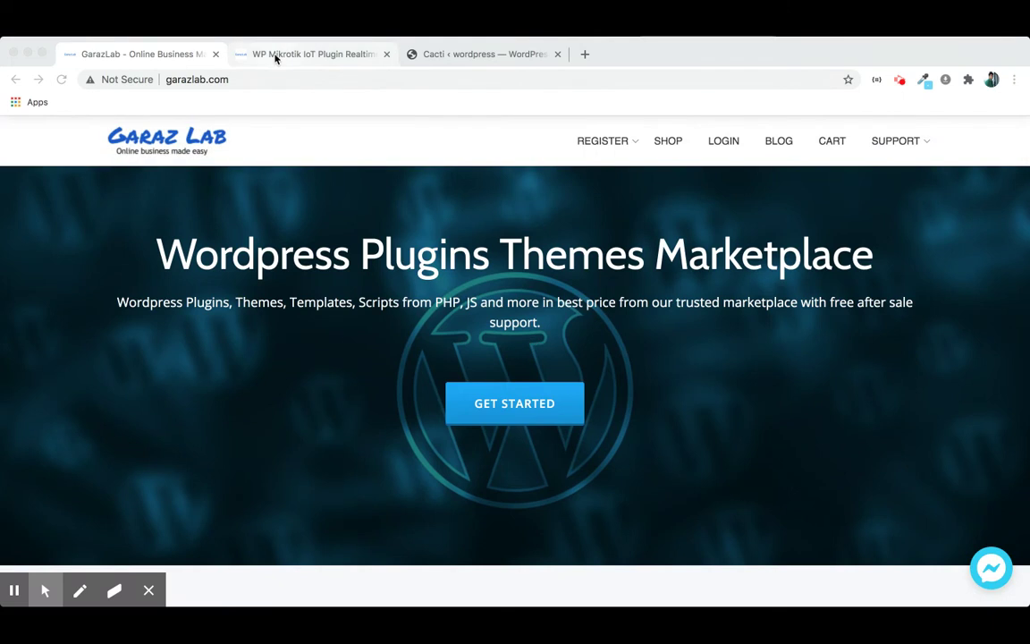
{"action": "left_click", "coordinate": [660, 195]}
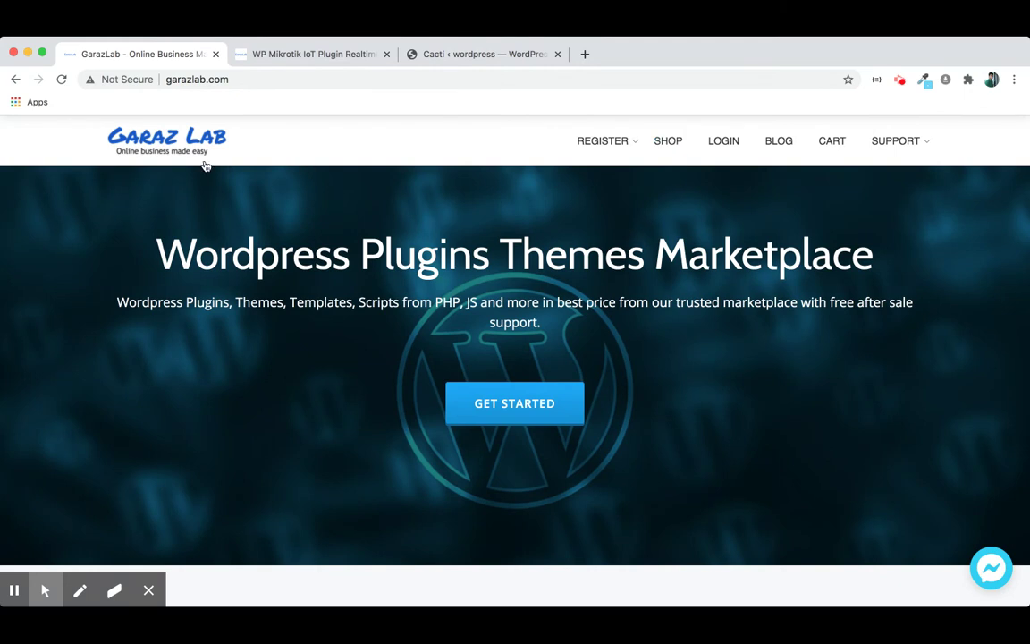
{"action": "left_click", "coordinate": [304, 52]}
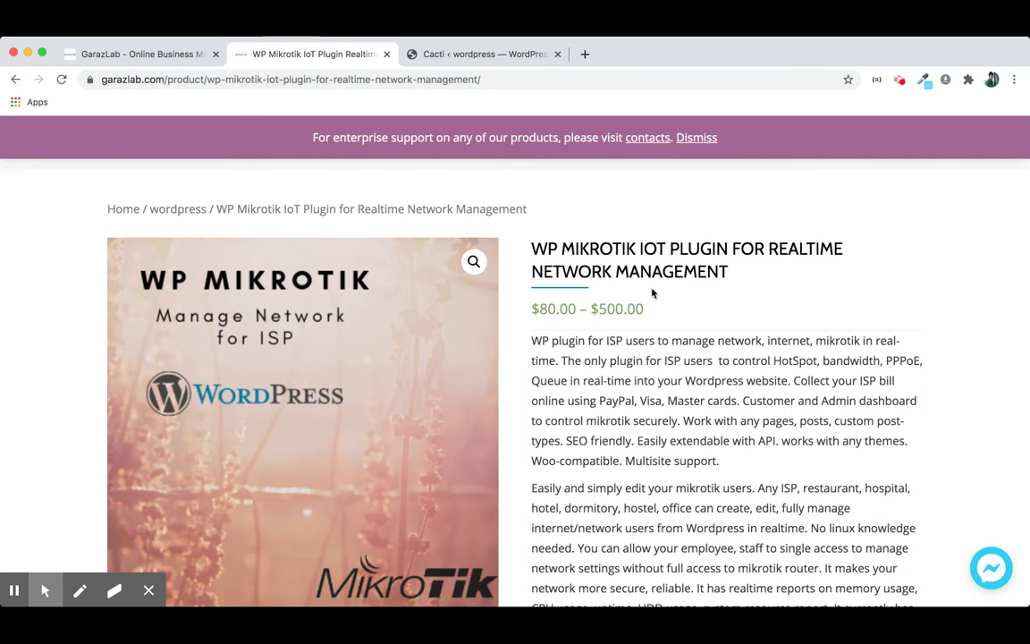
- Scroll past Description, Pricing and Bandwidth Management to Benefits, dismissing the newsletter popup
{"action": "scroll", "coordinate": [651, 292], "scroll_direction": "down", "scroll_amount": 3}
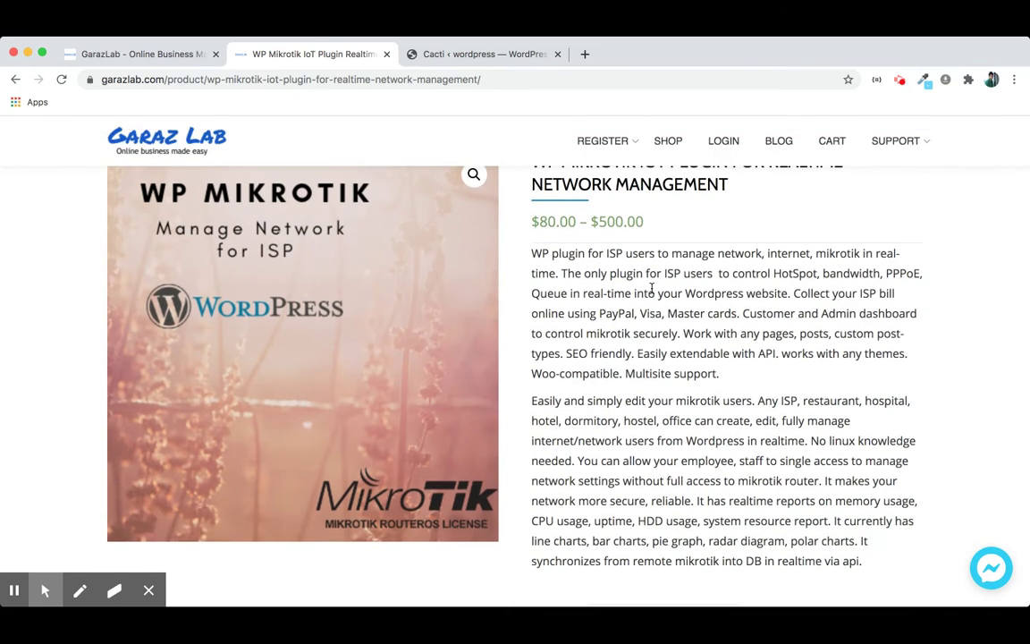
{"action": "scroll", "coordinate": [652, 288], "scroll_direction": "down", "scroll_amount": 1}
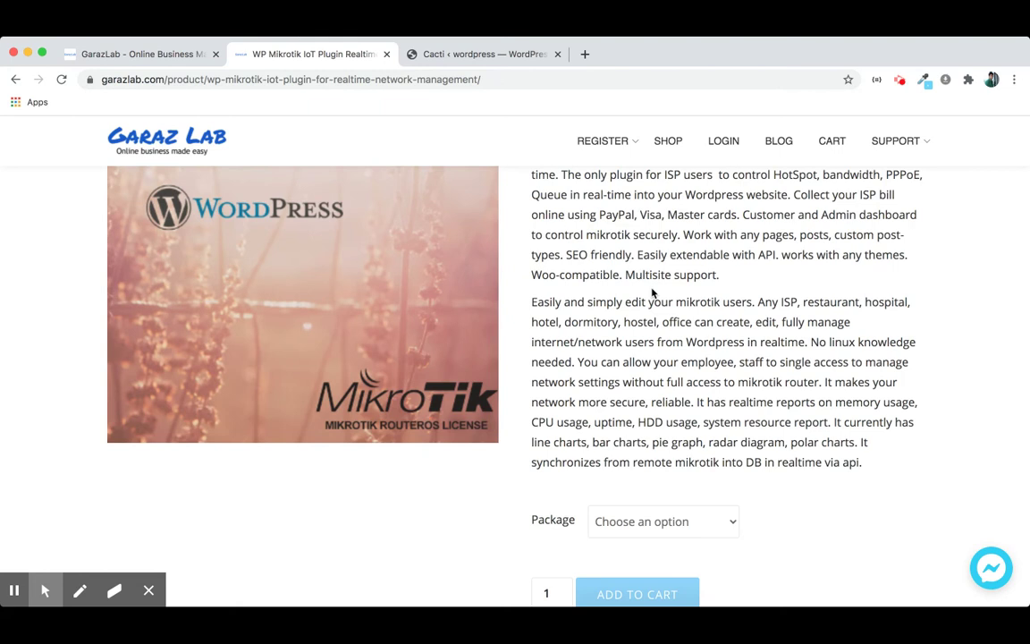
{"action": "scroll", "coordinate": [652, 292], "scroll_direction": "down", "scroll_amount": 10}
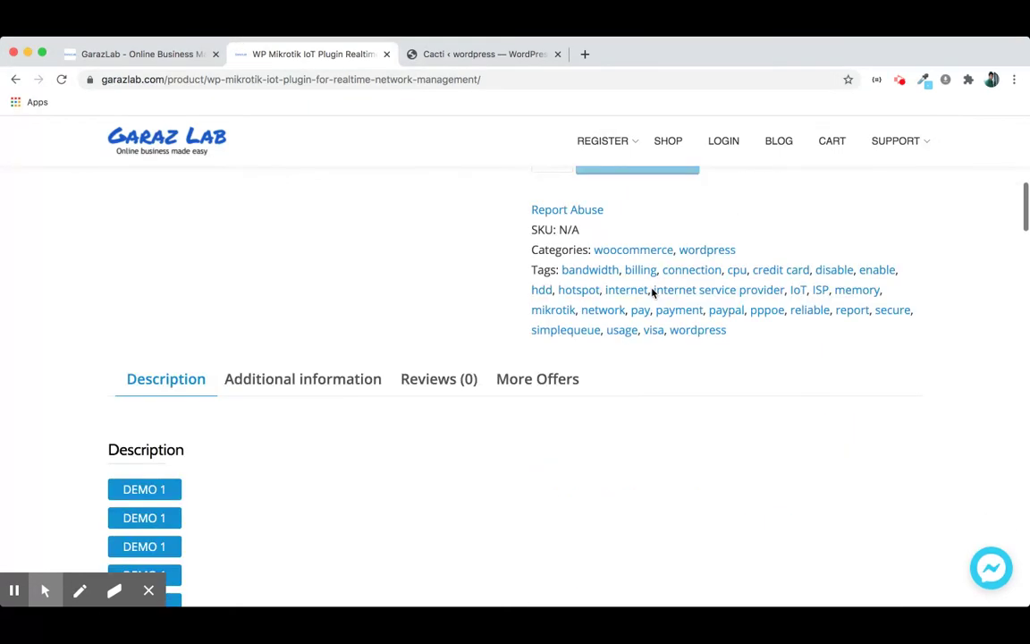
{"action": "scroll", "coordinate": [652, 292], "scroll_direction": "down", "scroll_amount": 7}
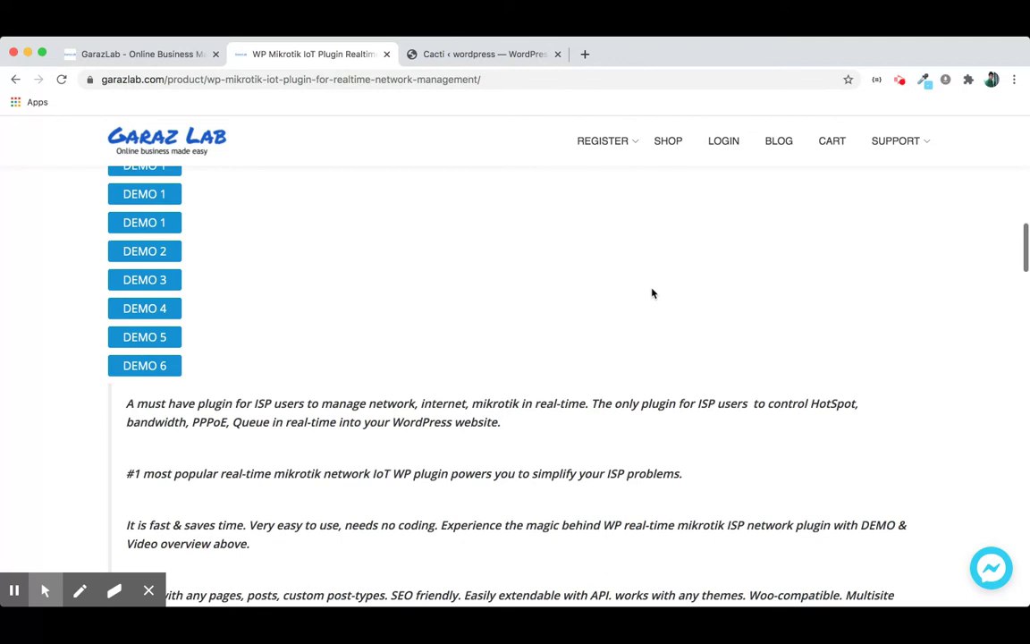
{"action": "scroll", "coordinate": [652, 292], "scroll_direction": "down", "scroll_amount": 5}
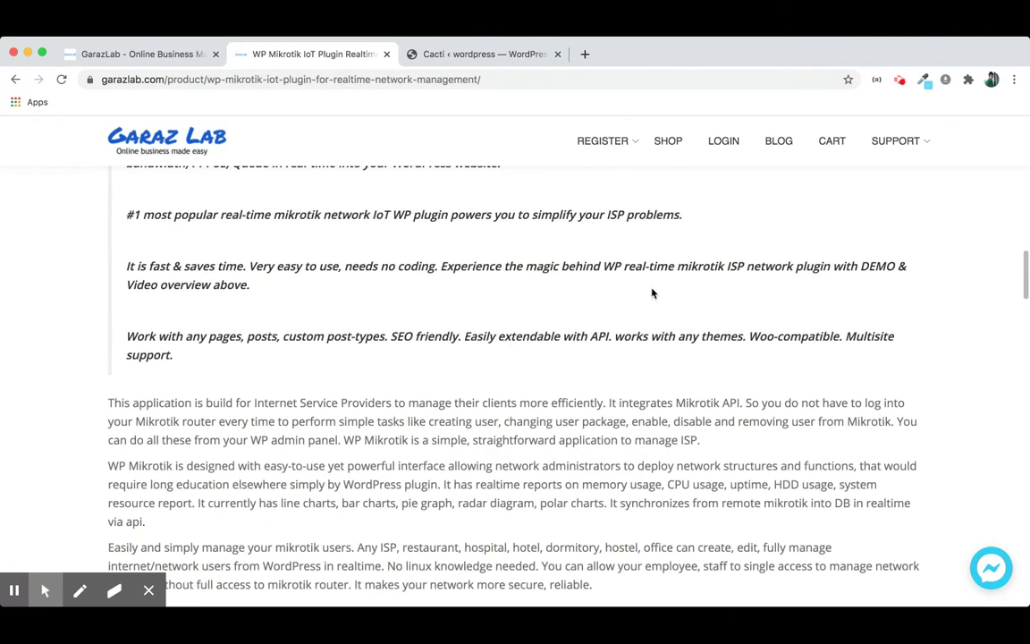
{"action": "scroll", "coordinate": [652, 292], "scroll_direction": "down", "scroll_amount": 2}
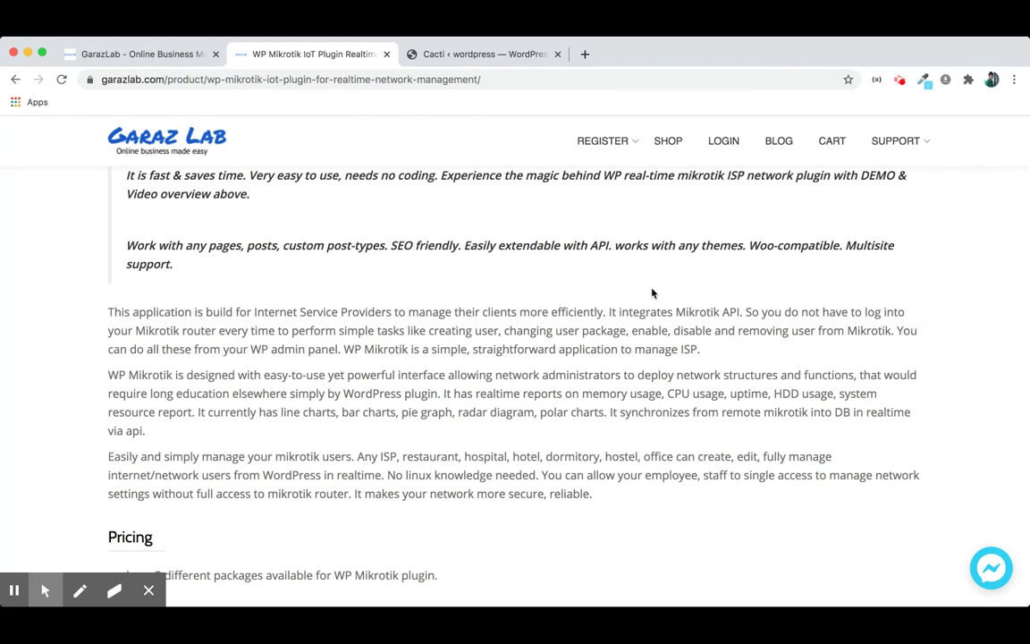
{"action": "scroll", "coordinate": [651, 293], "scroll_direction": "down", "scroll_amount": 15}
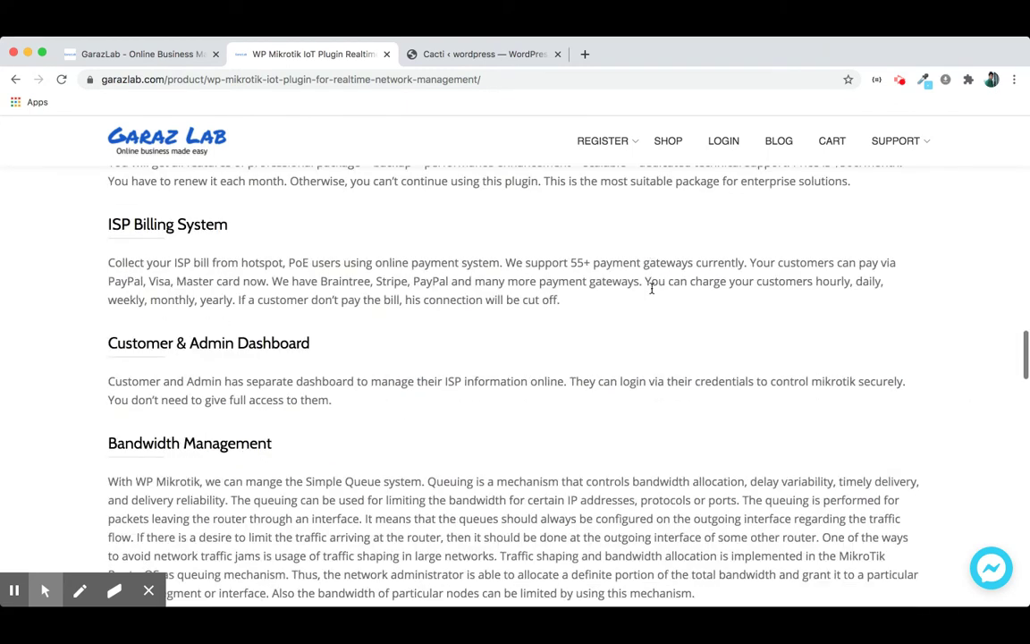
{"action": "scroll", "coordinate": [652, 288], "scroll_direction": "down", "scroll_amount": 2}
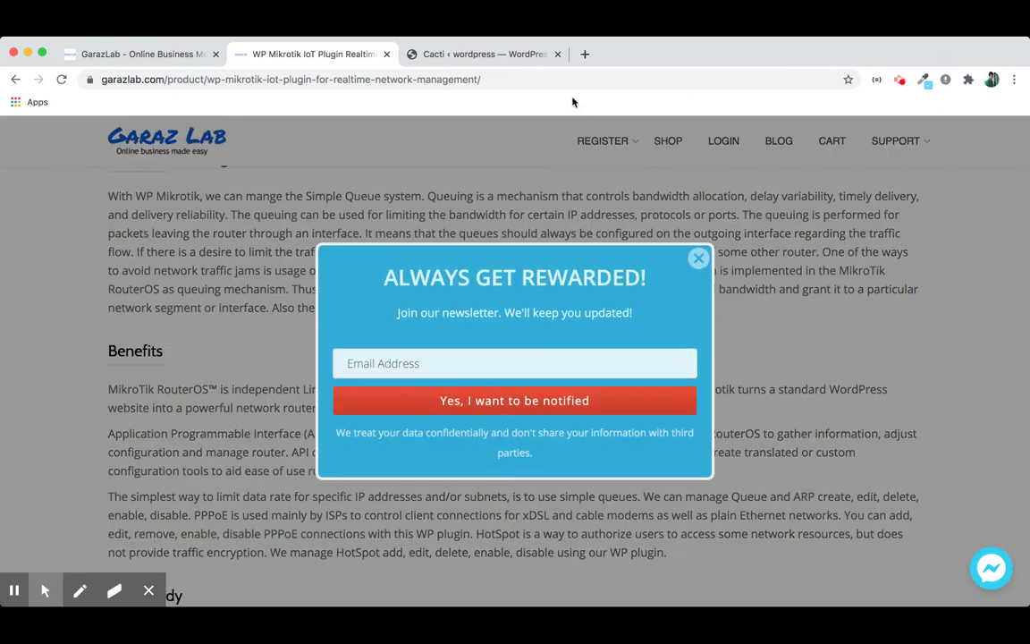
{"action": "left_click", "coordinate": [624, 234]}
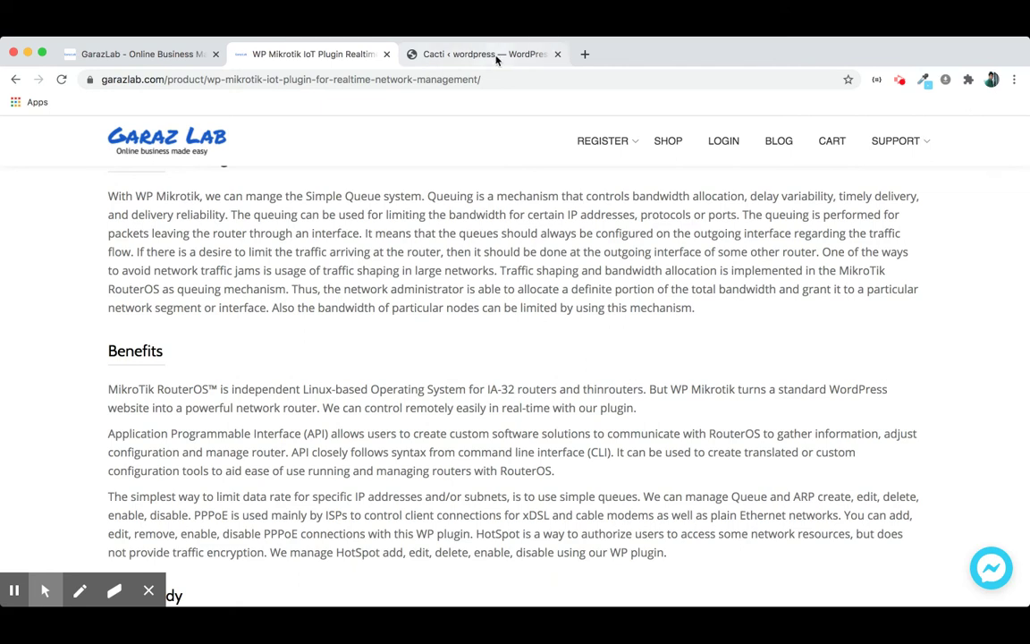
- Switch to the WordPress Cacti tab and open the WP Mikrotik plugin's main page
{"action": "left_click", "coordinate": [456, 55]}
{"action": "scroll", "coordinate": [249, 206], "scroll_direction": "up", "scroll_amount": 3}
{"action": "scroll", "coordinate": [249, 205], "scroll_direction": "down", "scroll_amount": 3}
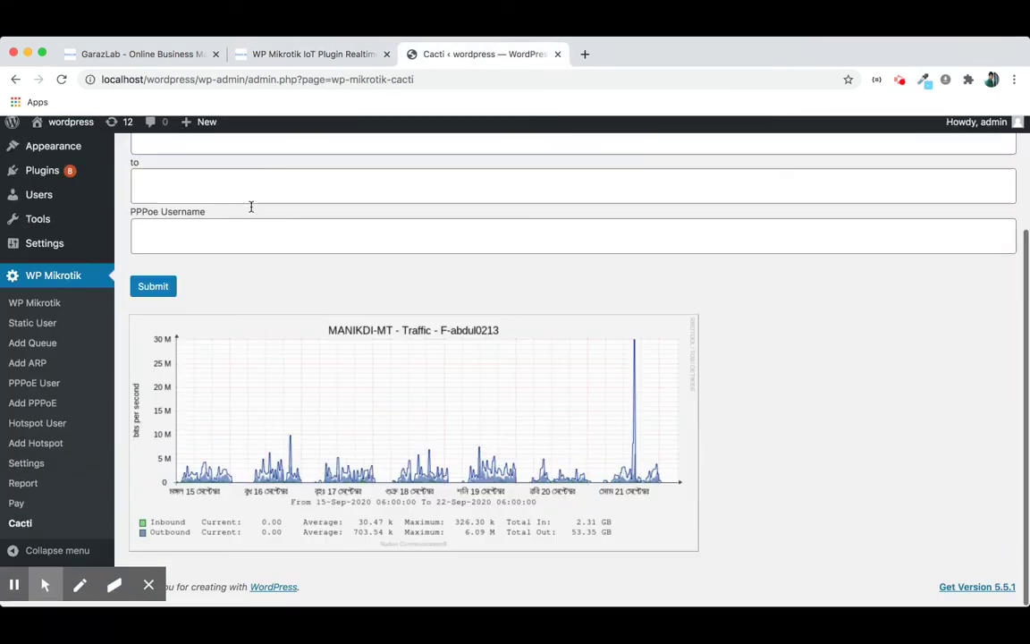
{"action": "left_click", "coordinate": [41, 307]}
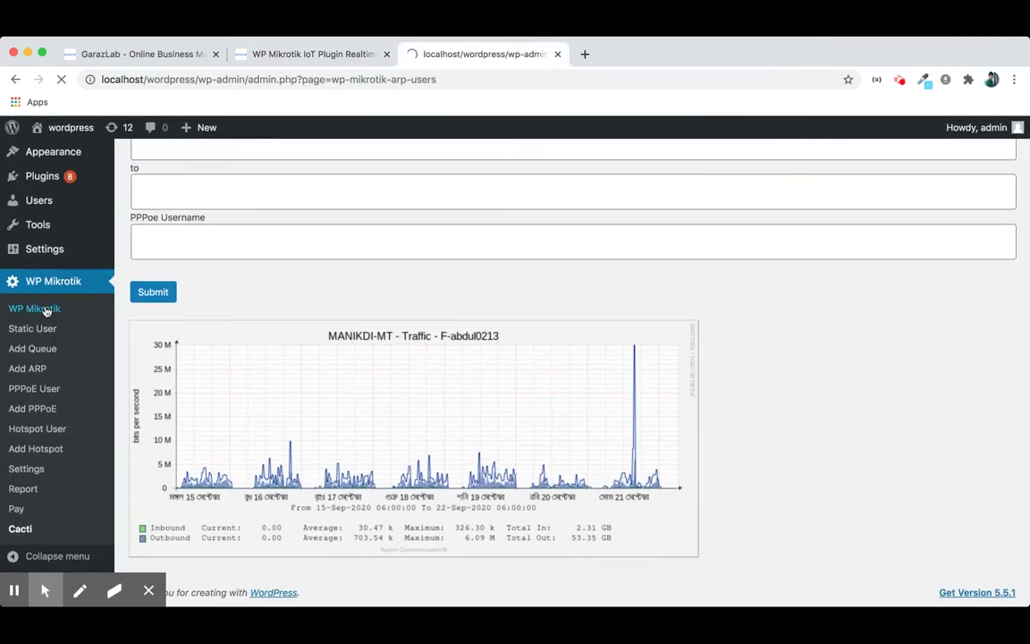
{"action": "scroll", "coordinate": [46, 420], "scroll_direction": "down", "scroll_amount": 3}
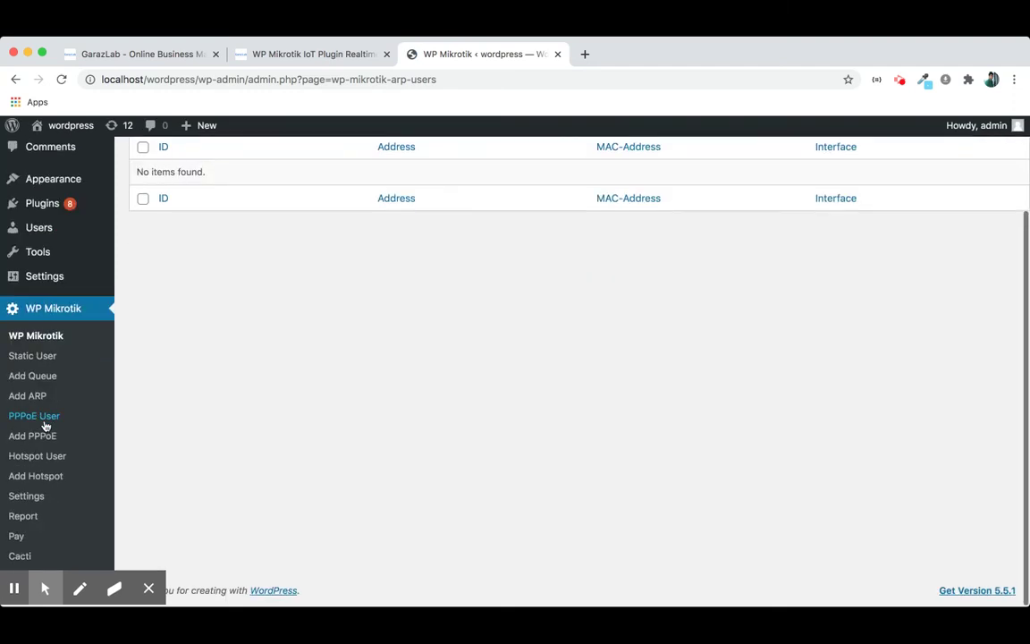
- Open WP Mikrotik Settings and review the Cacti username, password and server 103.59.176.115
{"action": "left_click", "coordinate": [35, 500]}
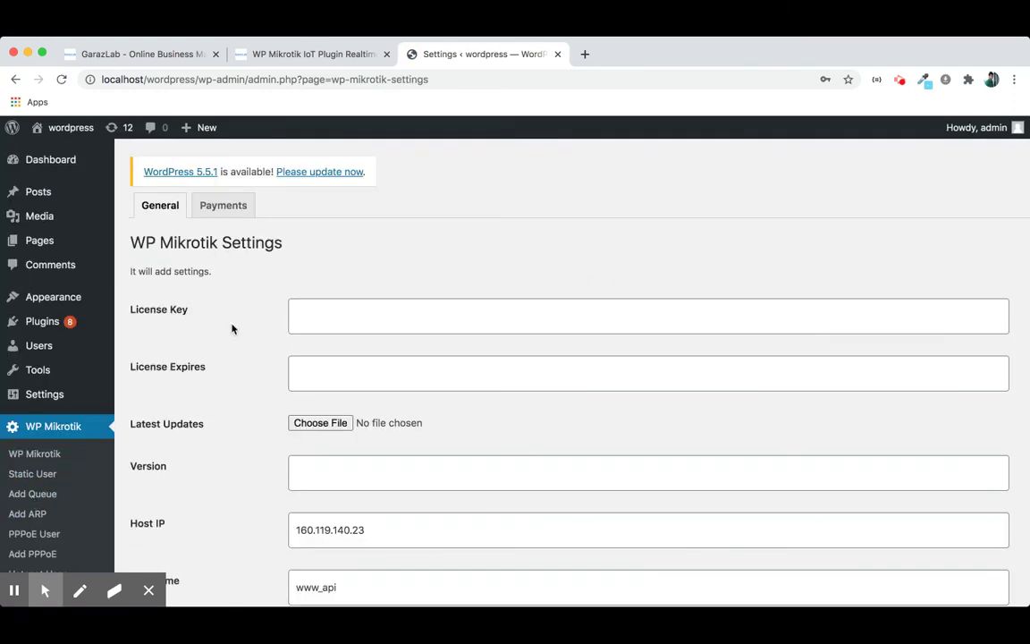
{"action": "scroll", "coordinate": [237, 385], "scroll_direction": "down", "scroll_amount": 5}
{"action": "scroll", "coordinate": [237, 384], "scroll_direction": "up", "scroll_amount": 1}
{"action": "scroll", "coordinate": [237, 384], "scroll_direction": "down", "scroll_amount": 1}
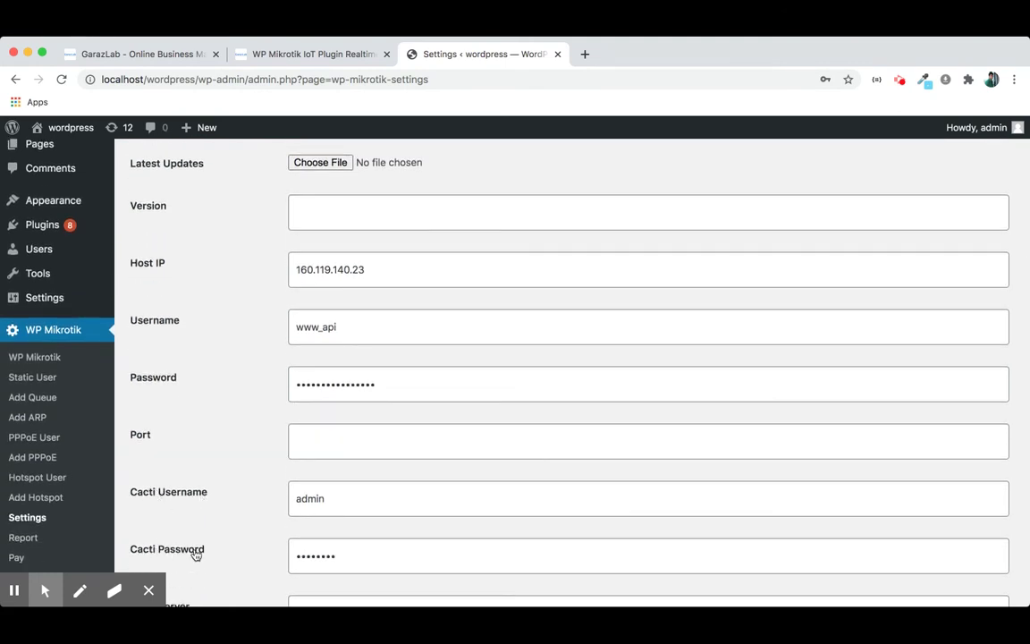
{"action": "scroll", "coordinate": [194, 552], "scroll_direction": "down", "scroll_amount": 2}
{"action": "scroll", "coordinate": [188, 541], "scroll_direction": "up", "scroll_amount": 2}
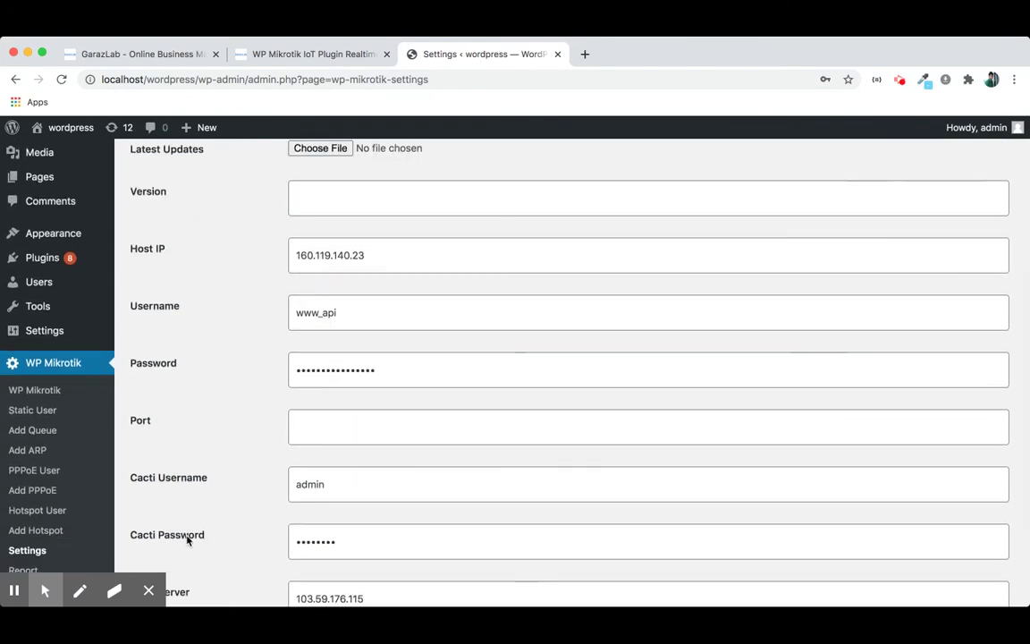
{"action": "scroll", "coordinate": [187, 540], "scroll_direction": "down", "scroll_amount": 1}
{"action": "scroll", "coordinate": [188, 540], "scroll_direction": "up", "scroll_amount": 1}
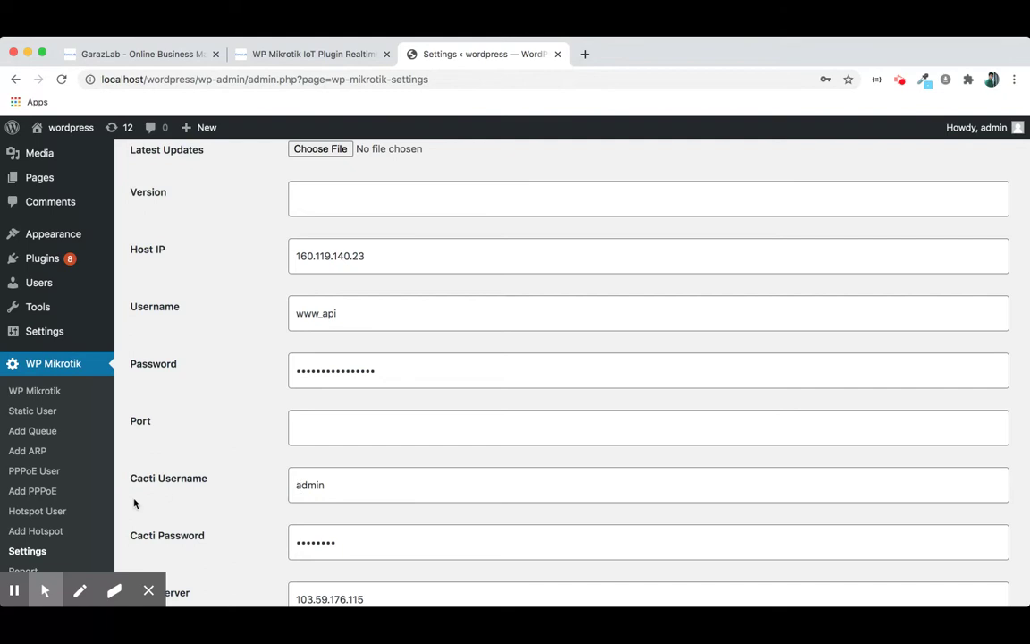
{"action": "scroll", "coordinate": [231, 487], "scroll_direction": "up", "scroll_amount": 1}
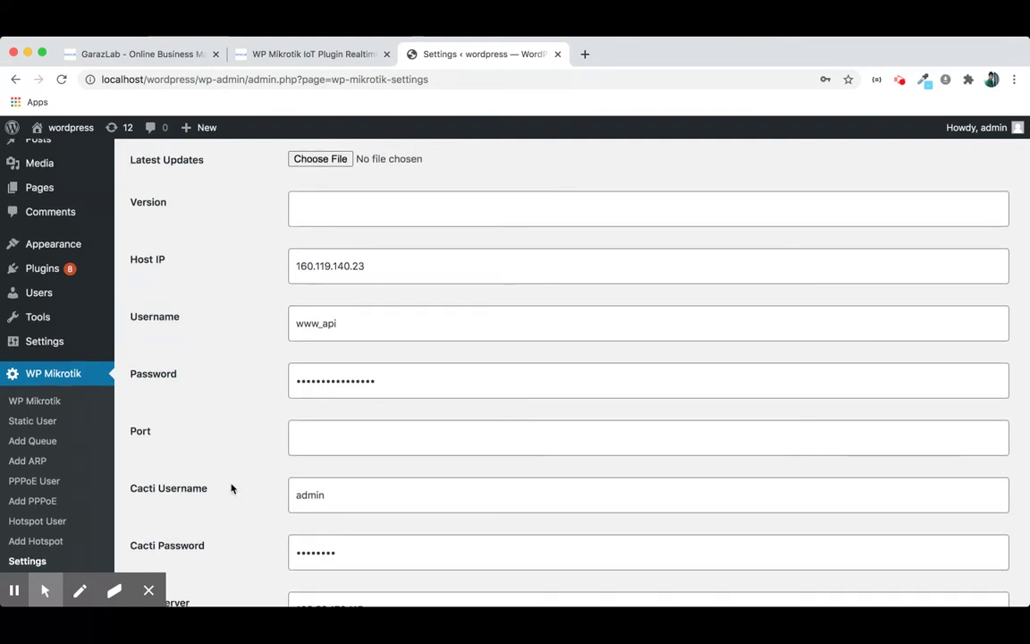
{"action": "scroll", "coordinate": [48, 464], "scroll_direction": "down", "scroll_amount": 3}
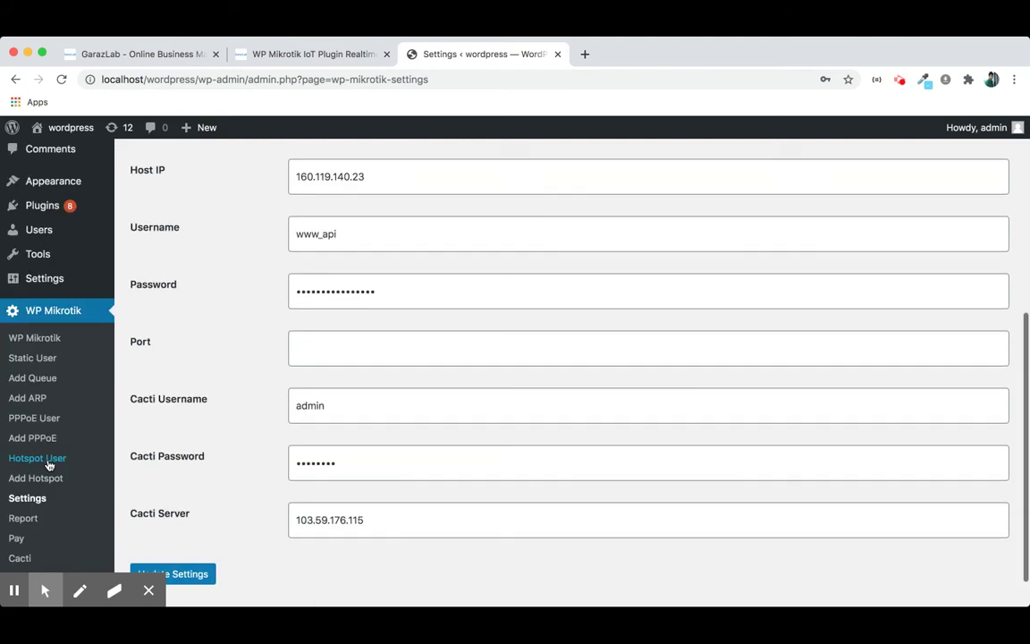
- On Cacti Report, set From September 1, 2020, to September 22, 2020, and paste the PPPoE username
{"action": "left_click", "coordinate": [27, 559]}
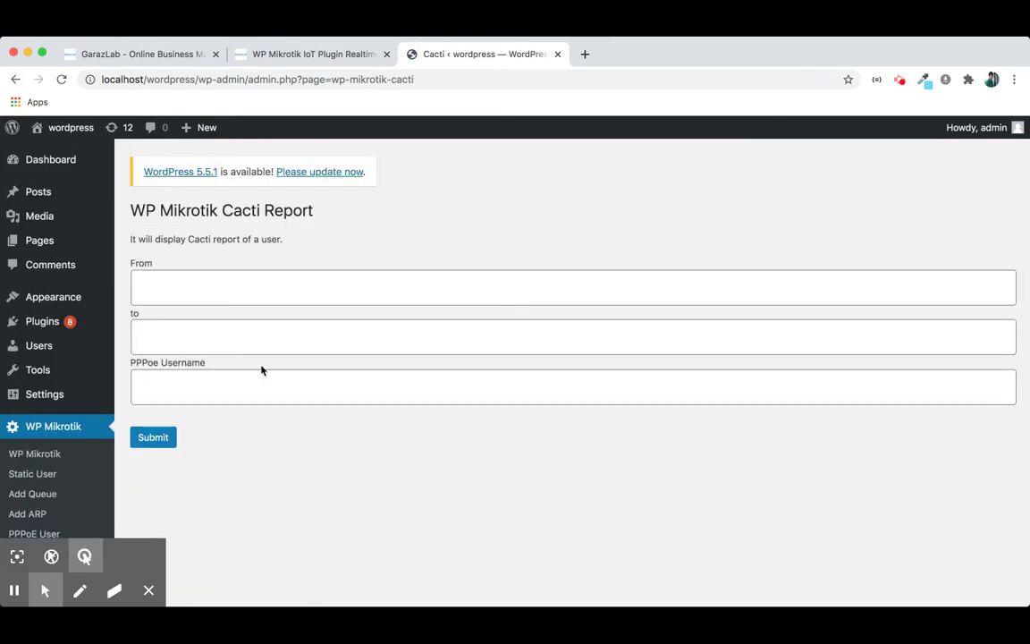
{"action": "left_click", "coordinate": [230, 286]}
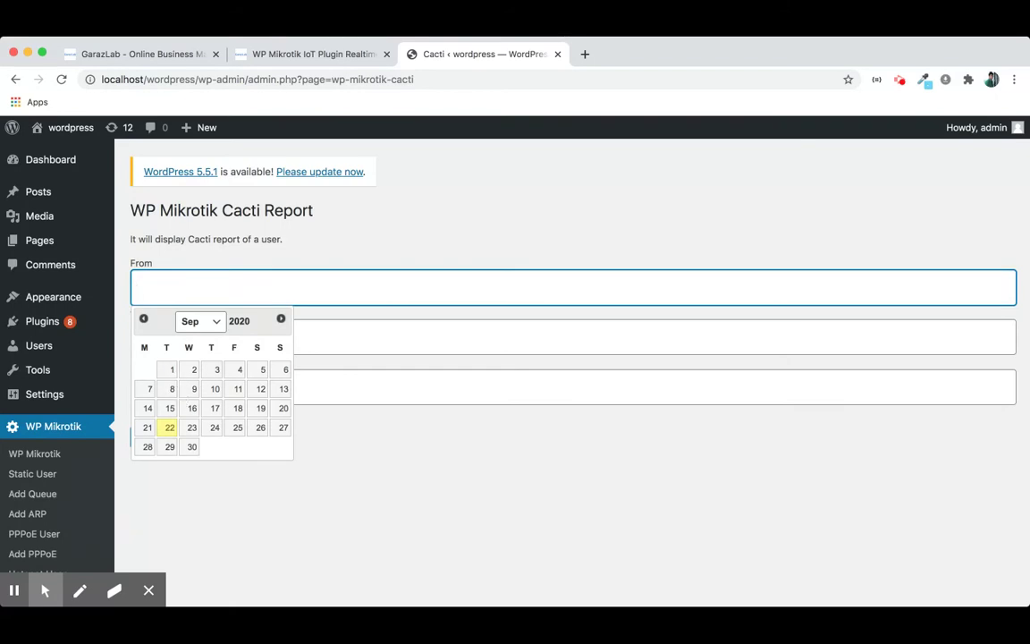
{"action": "left_click", "coordinate": [172, 369]}
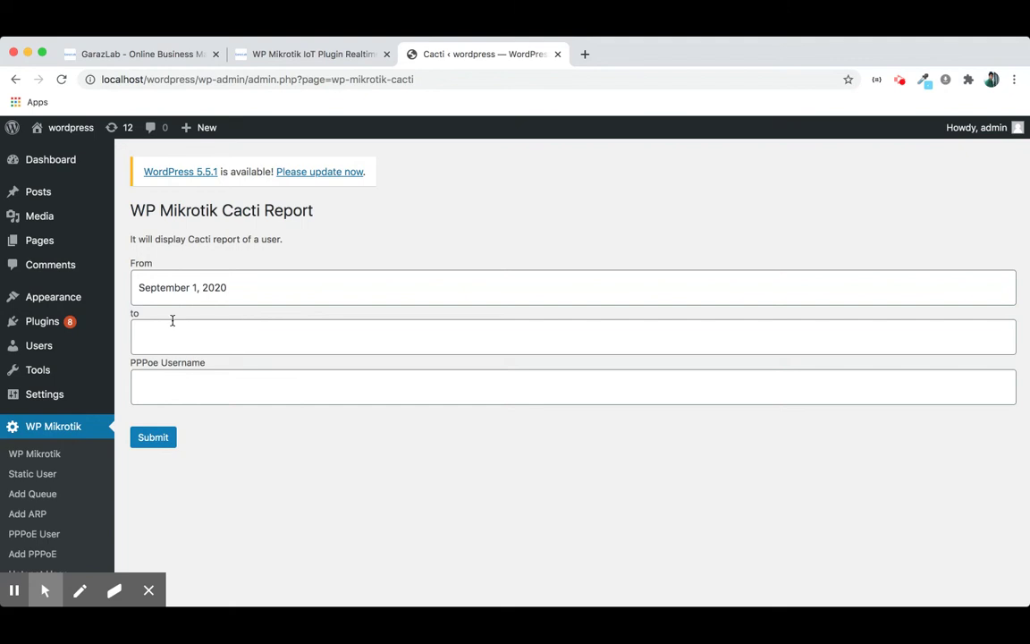
{"action": "left_click", "coordinate": [172, 344]}
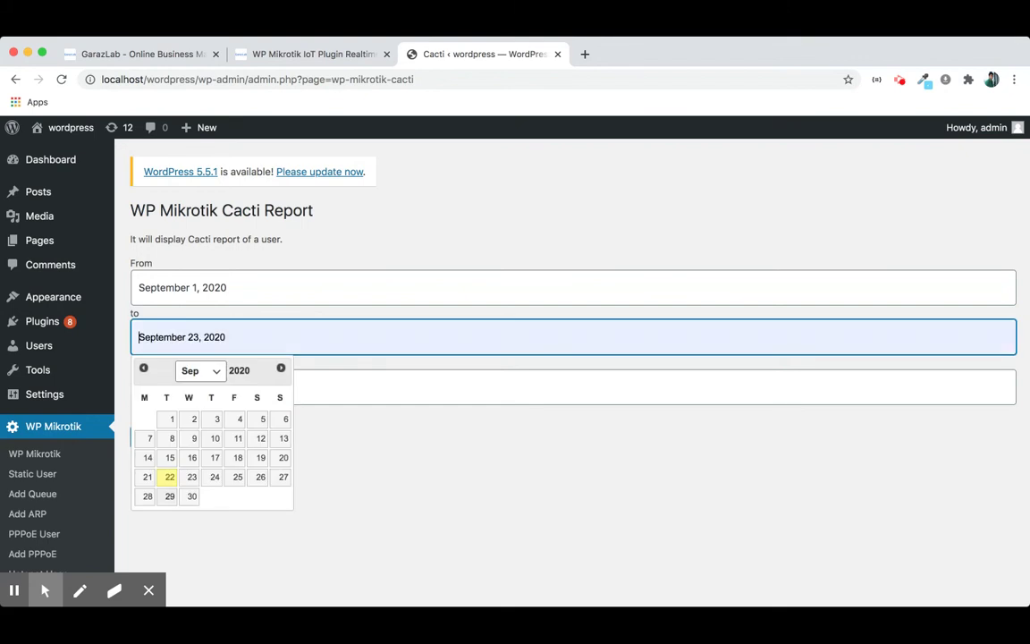
{"action": "left_click", "coordinate": [170, 474]}
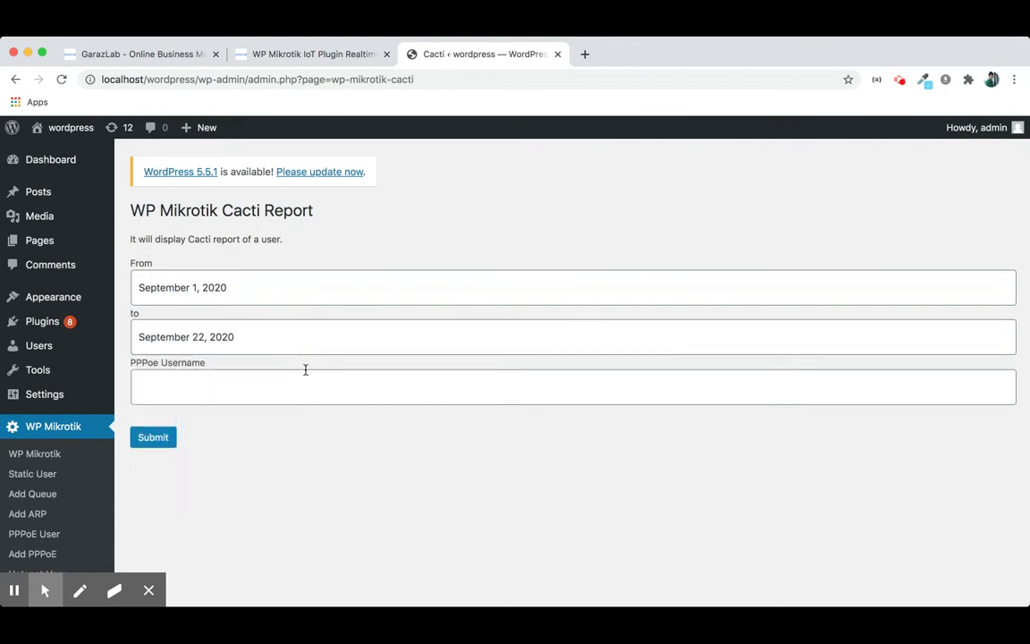
{"action": "left_click", "coordinate": [184, 388]}
{"action": "type", "text": "F-abdul0213"}
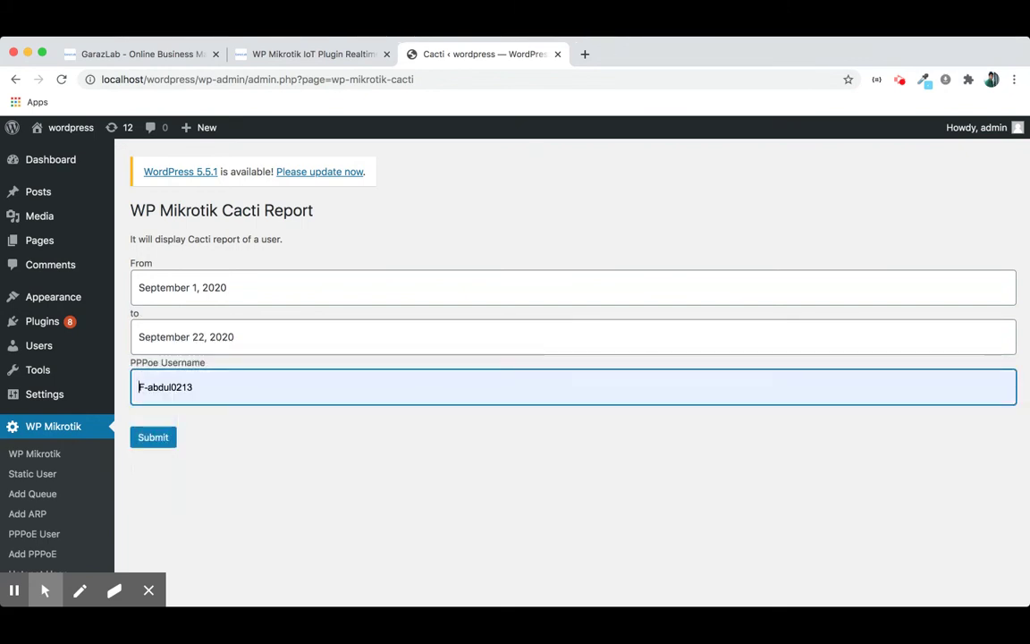
- Submit the report and view the 1–22 September graph: 8.99 GB in, 148.27 GB out
{"action": "left_click", "coordinate": [157, 442]}
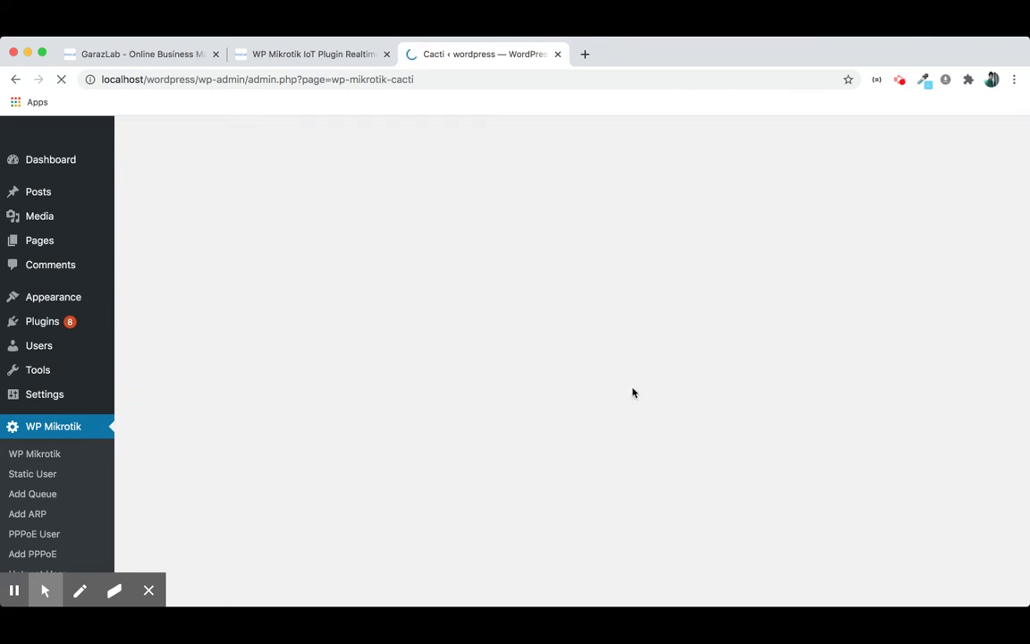
{"action": "scroll", "coordinate": [632, 387], "scroll_direction": "down", "scroll_amount": 3}
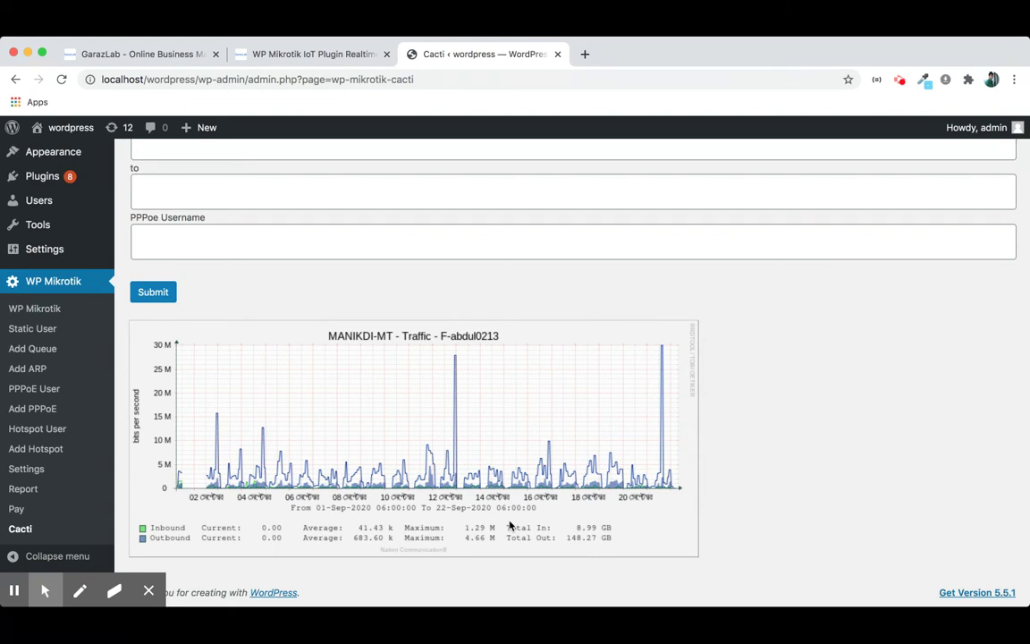
{"action": "scroll", "coordinate": [510, 526], "scroll_direction": "up", "scroll_amount": 5}
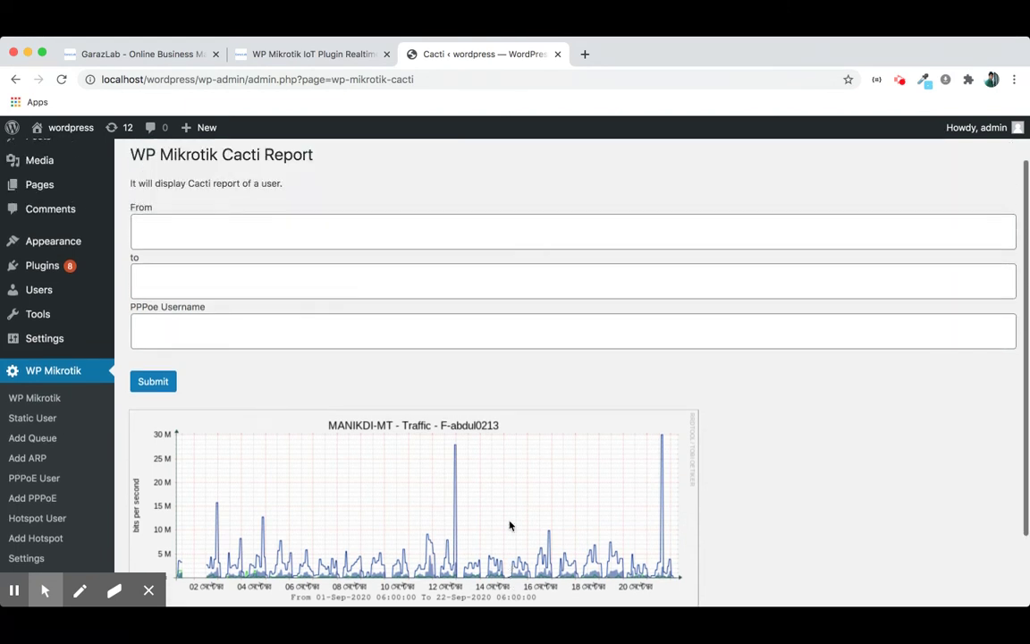
- Set From to September 20, 2020, to September 22, 2020, and autofill the PPPoE username
{"action": "left_click", "coordinate": [202, 294]}
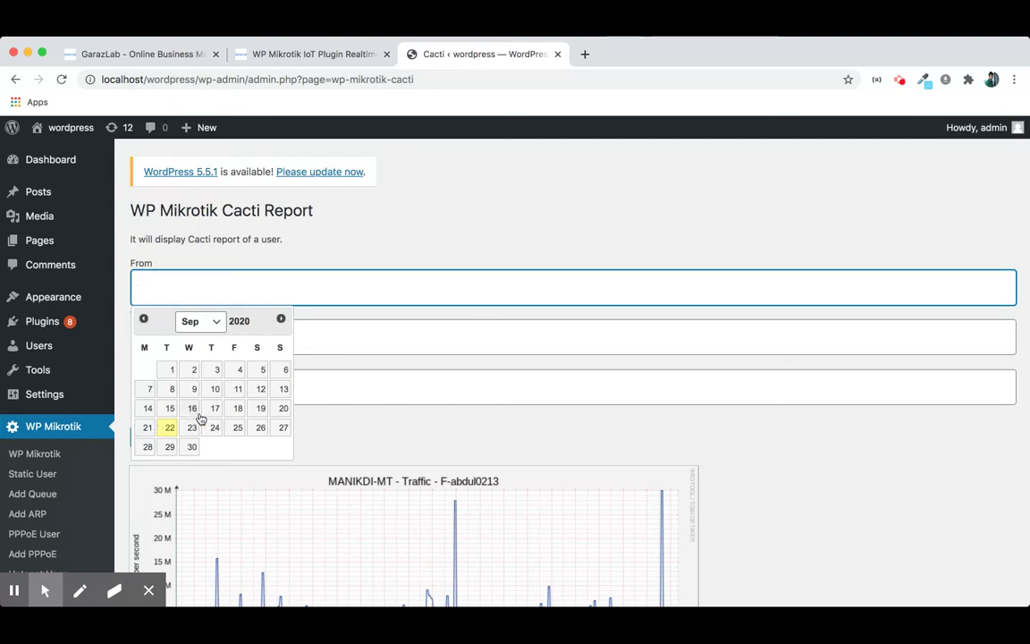
{"action": "left_click", "coordinate": [148, 427]}
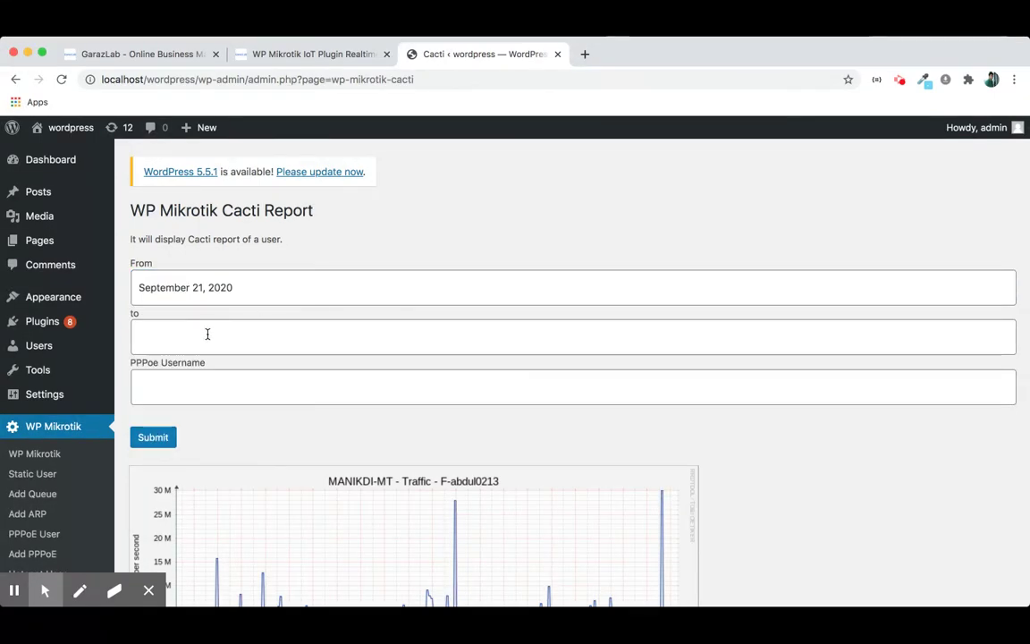
{"action": "left_click", "coordinate": [252, 291]}
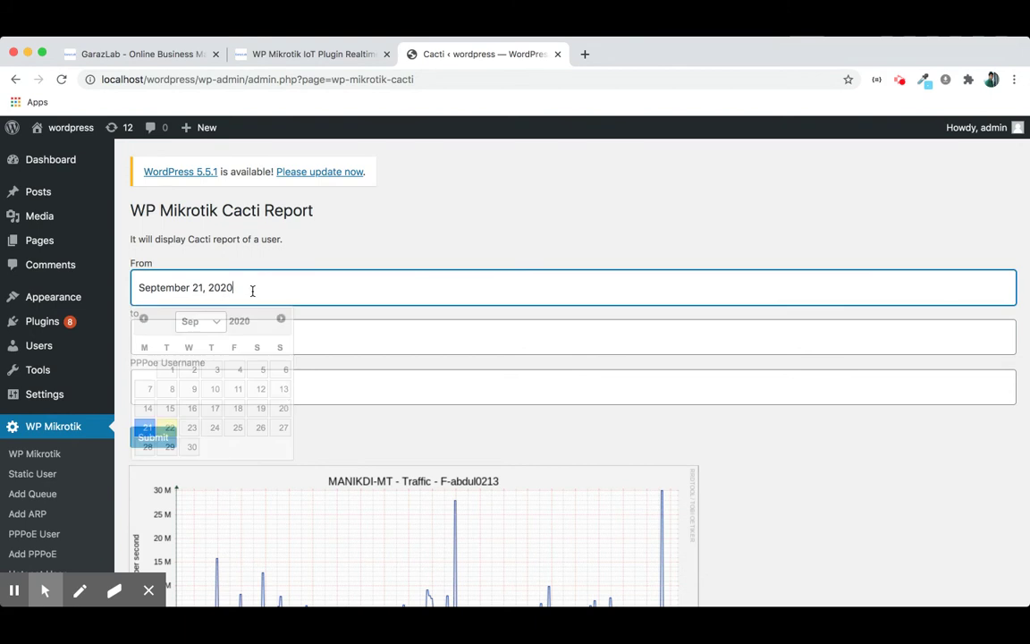
{"action": "left_click", "coordinate": [283, 408]}
{"action": "left_click", "coordinate": [234, 336]}
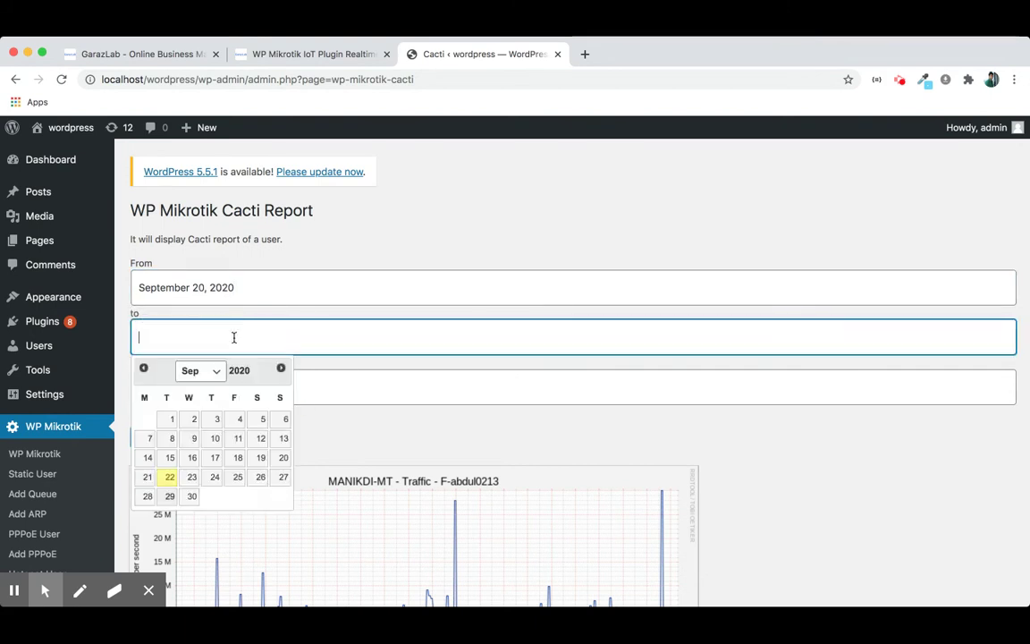
{"action": "left_click", "coordinate": [168, 476]}
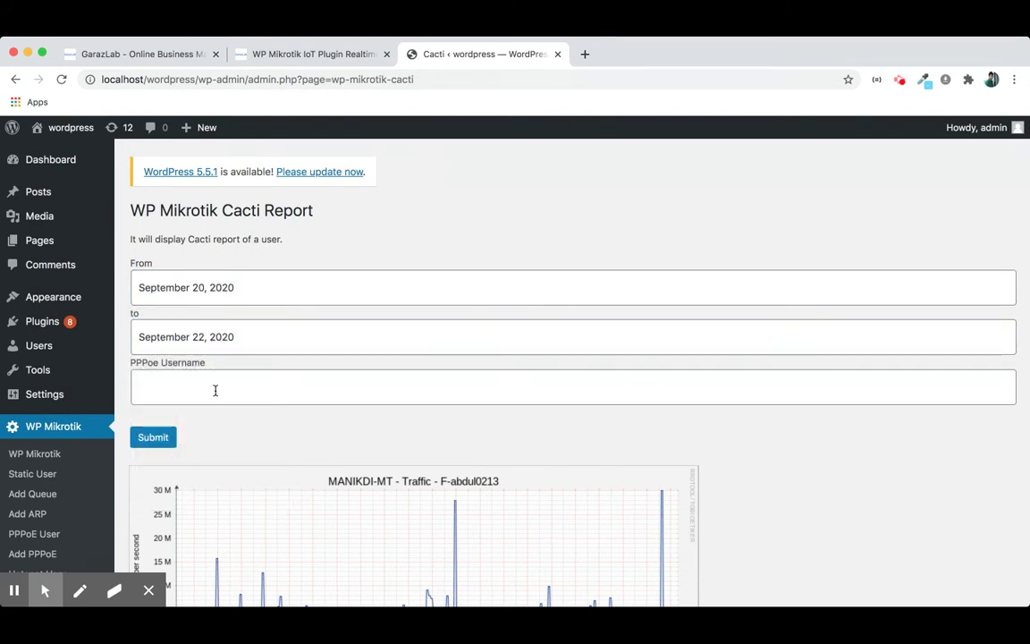
{"action": "left_click", "coordinate": [213, 389]}
{"action": "left_click", "coordinate": [182, 428]}
- Submit the September 20–22 report and scroll to check the traffic graph
{"action": "left_click", "coordinate": [156, 436]}
{"action": "scroll", "coordinate": [429, 429], "scroll_direction": "down", "scroll_amount": 3}
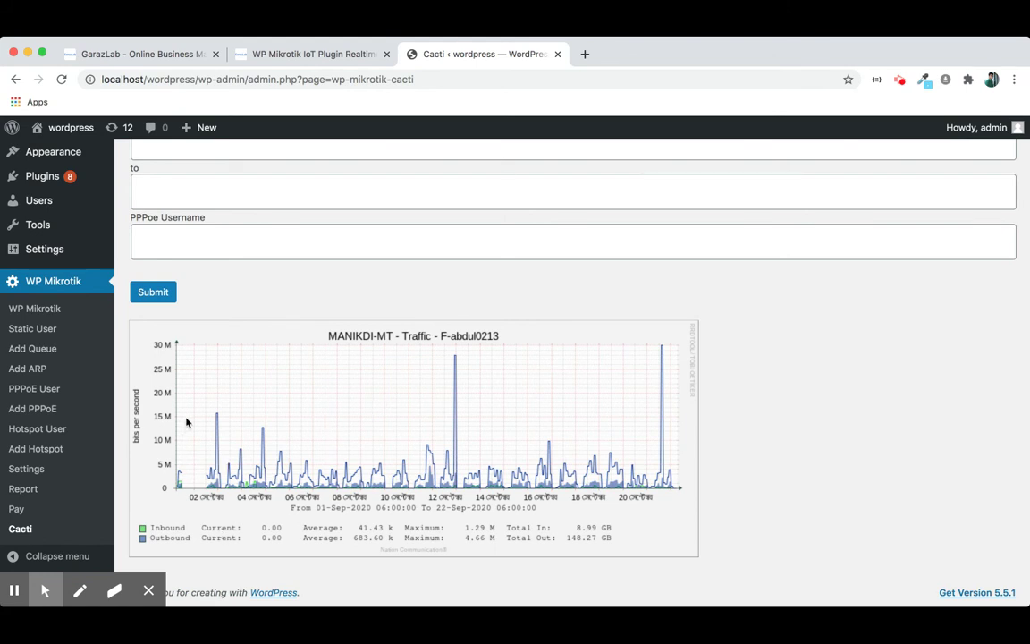
{"action": "scroll", "coordinate": [186, 422], "scroll_direction": "up", "scroll_amount": 3}
{"action": "scroll", "coordinate": [333, 393], "scroll_direction": "down", "scroll_amount": 3}
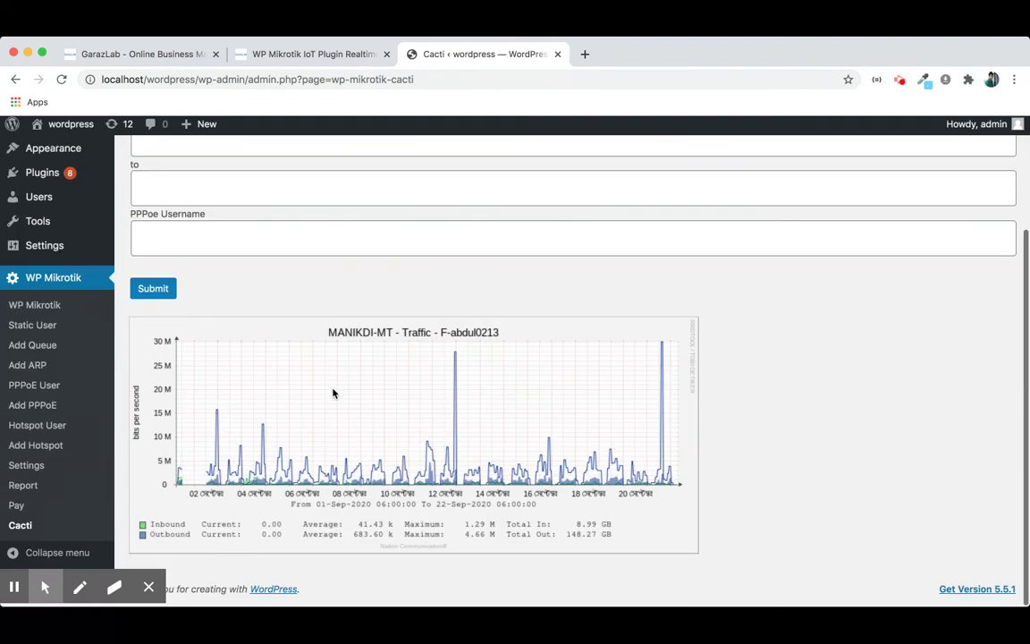
{"action": "scroll", "coordinate": [333, 393], "scroll_direction": "up", "scroll_amount": 3}
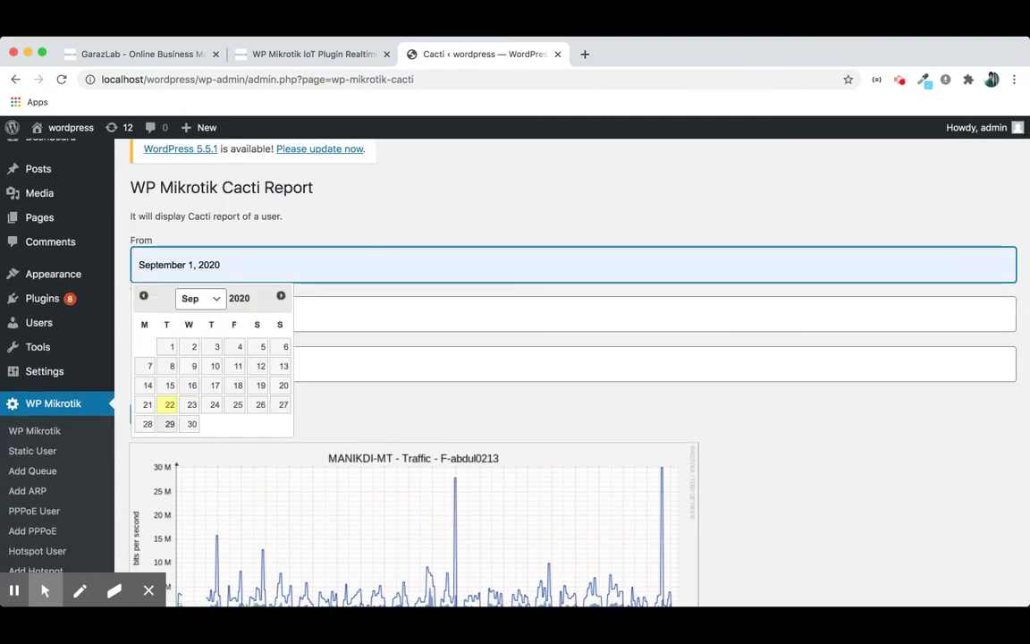
- Change From to September 20, 2020, to September 22, 2020, and type the PPPoE user's username
{"action": "double_click", "coordinate": [193, 264]}
{"action": "type", "text": "20"}
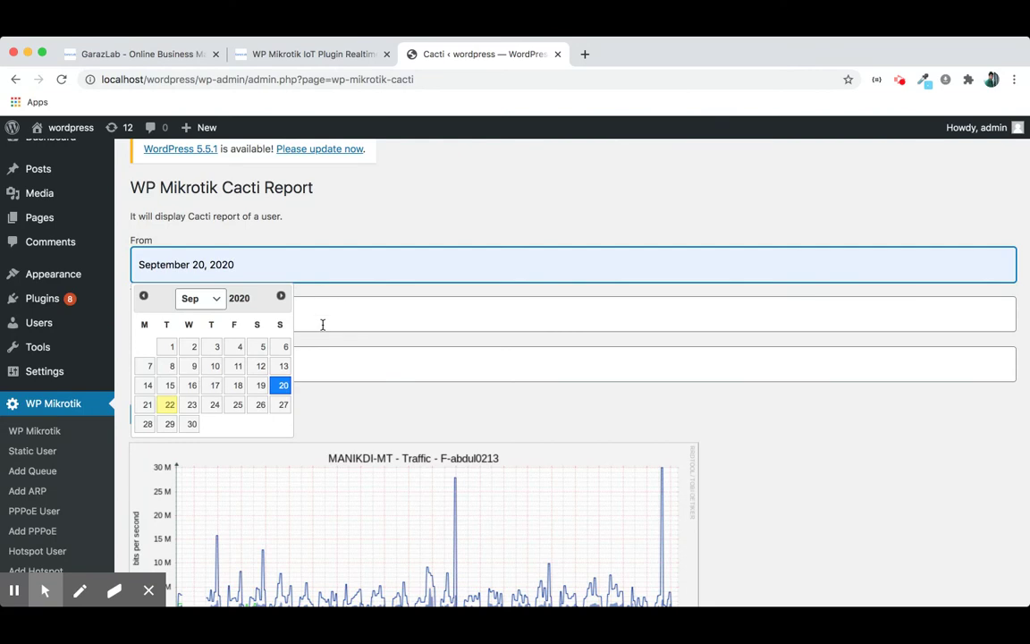
{"action": "left_click", "coordinate": [279, 388]}
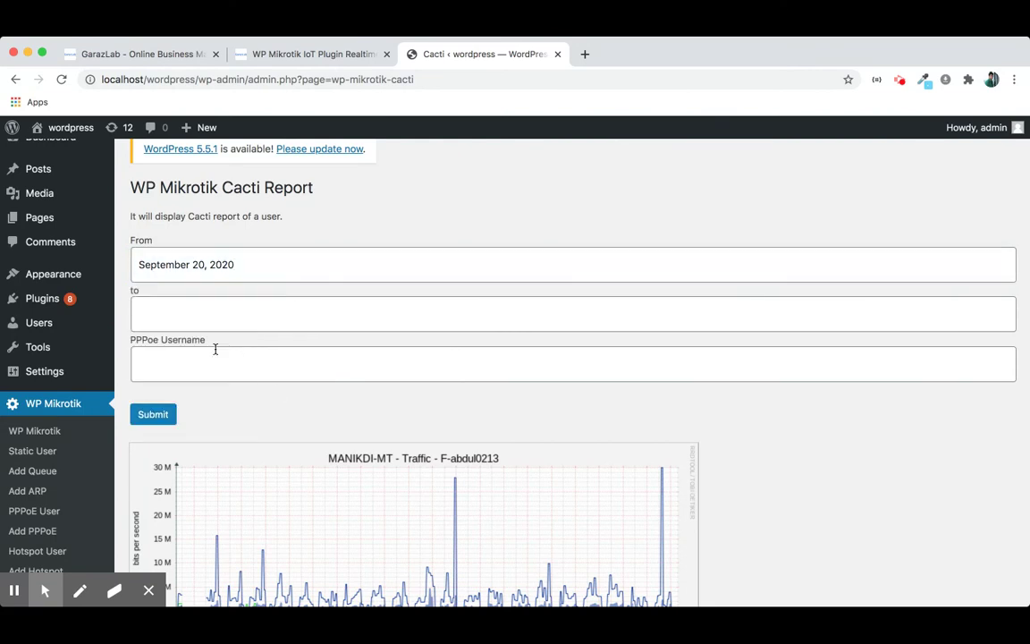
{"action": "left_click", "coordinate": [234, 323]}
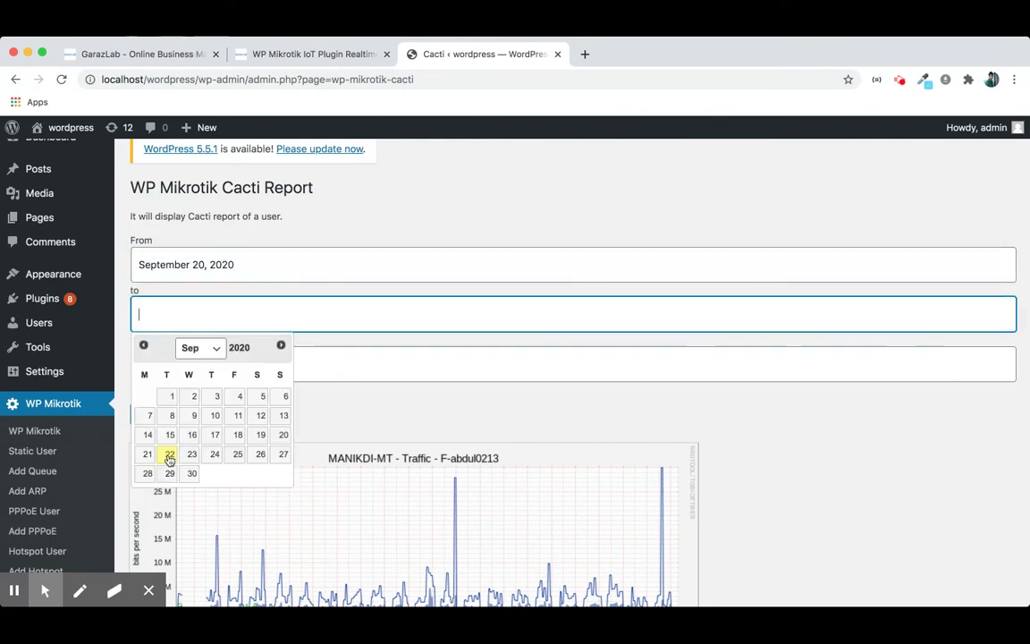
{"action": "left_click", "coordinate": [170, 456]}
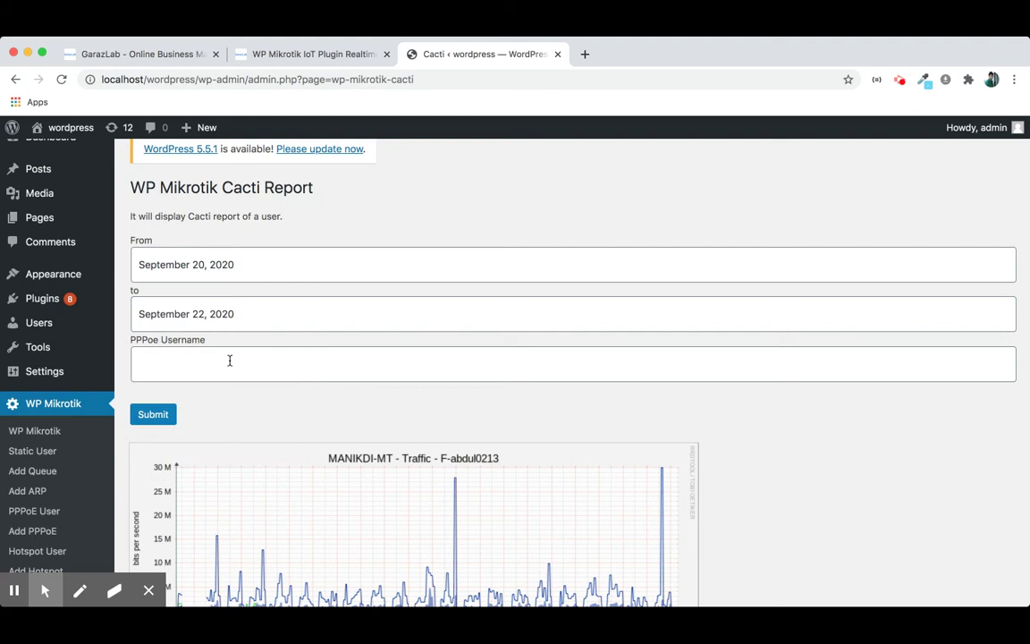
{"action": "left_click", "coordinate": [208, 371]}
{"action": "type", "text": "F-abdul0213"}
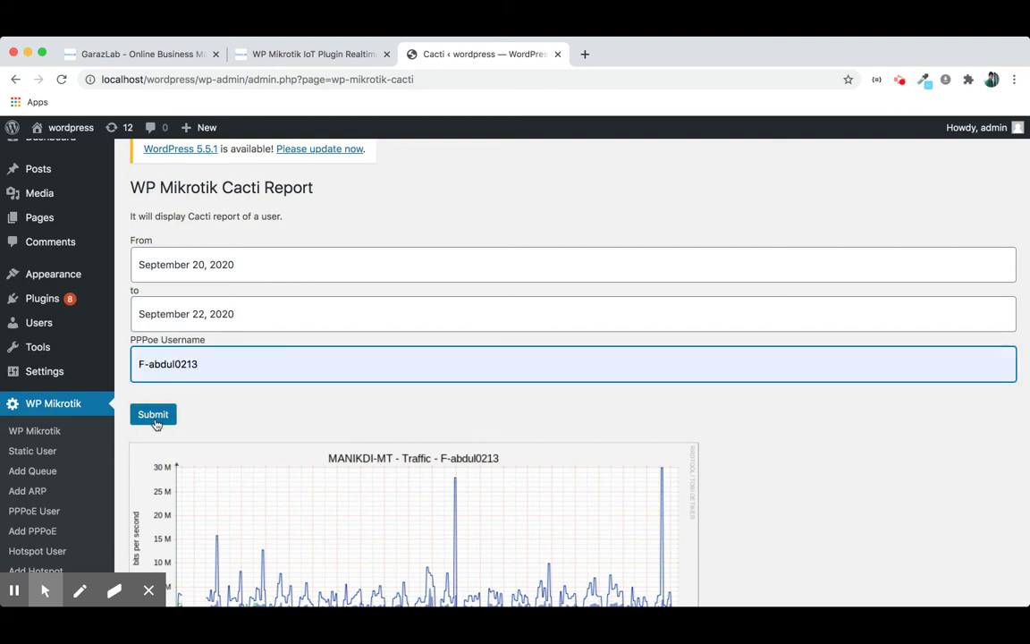
- Submit the September 20–22 report and scroll to check the traffic graph
{"action": "left_click", "coordinate": [154, 418]}
{"action": "scroll", "coordinate": [476, 437], "scroll_direction": "down", "scroll_amount": 3}
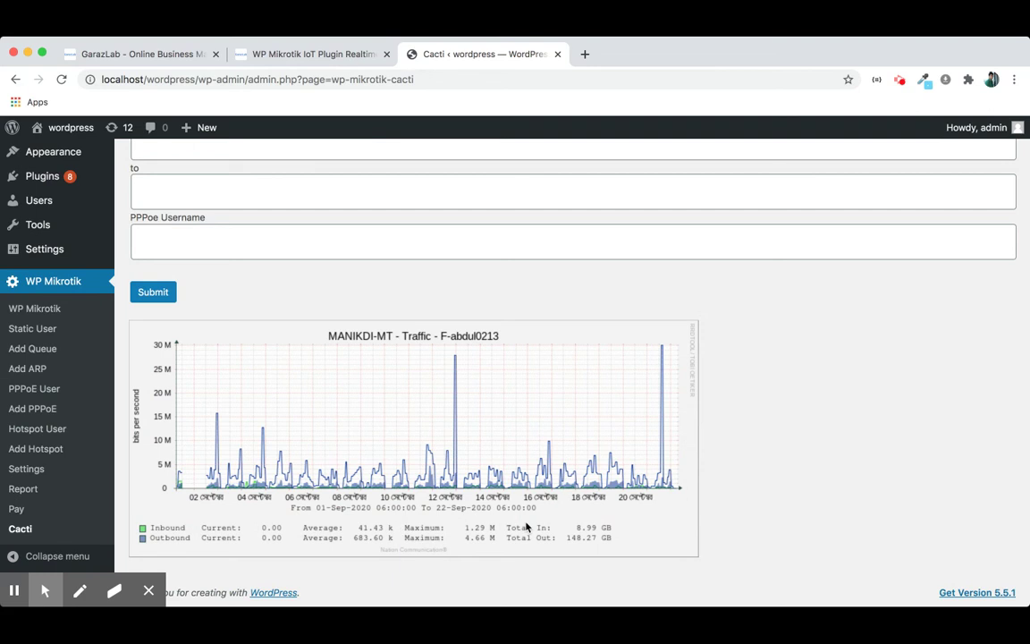
{"action": "scroll", "coordinate": [526, 527], "scroll_direction": "up", "scroll_amount": 5}
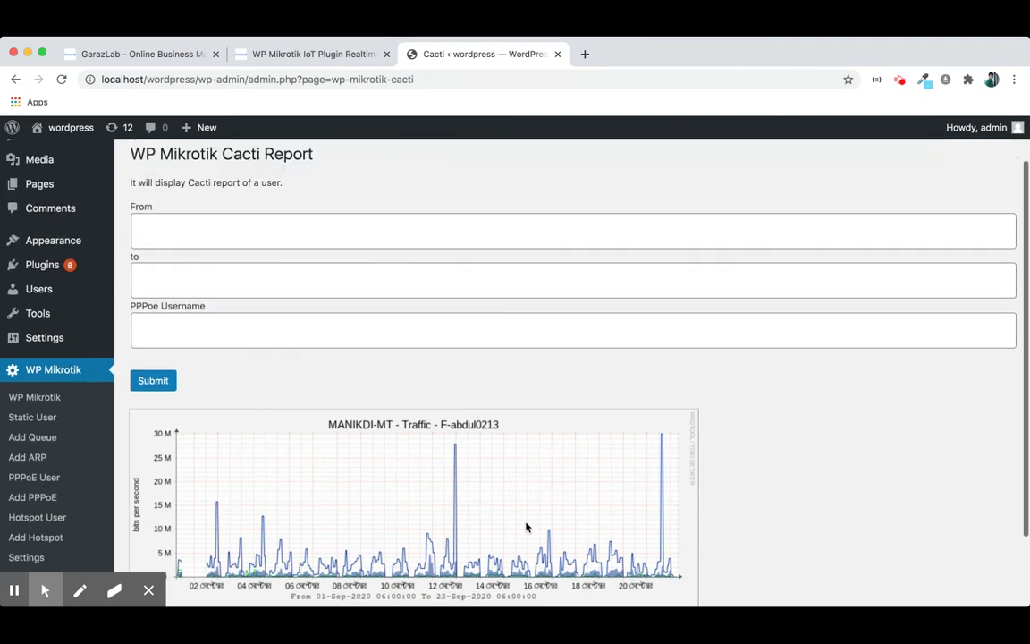
- Set From September 14, 2020 and to September 22, 2020, autofill the username, and submit
{"action": "left_click", "coordinate": [282, 292]}
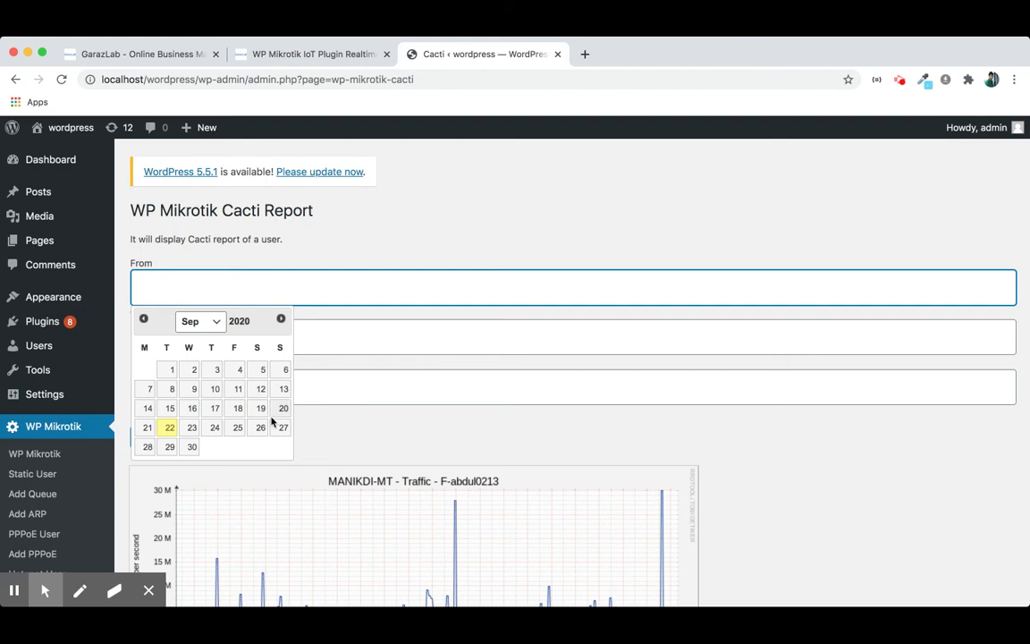
{"action": "left_click", "coordinate": [148, 427]}
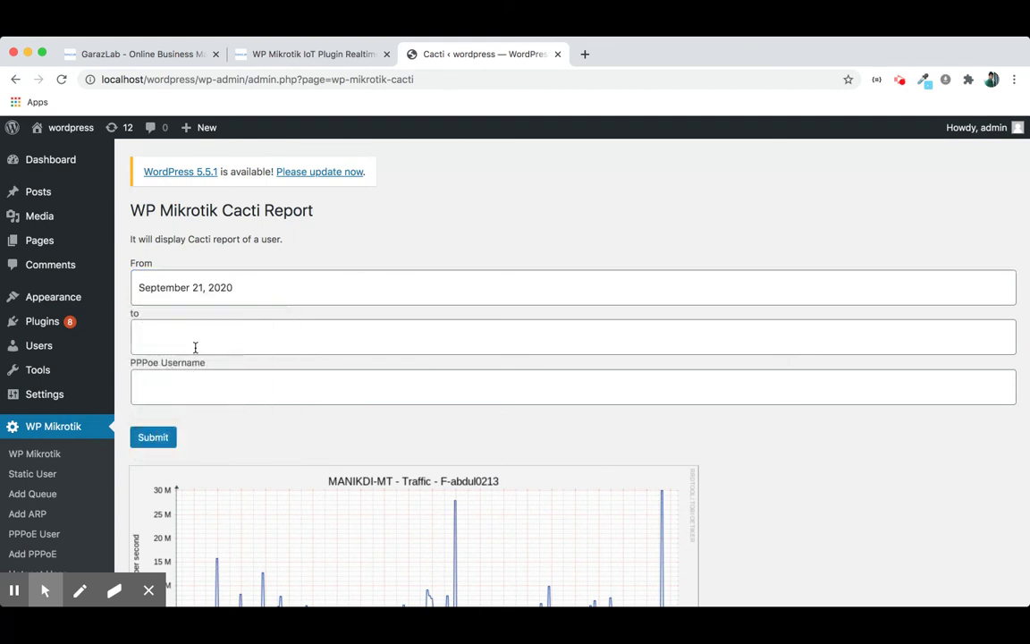
{"action": "left_click", "coordinate": [188, 292]}
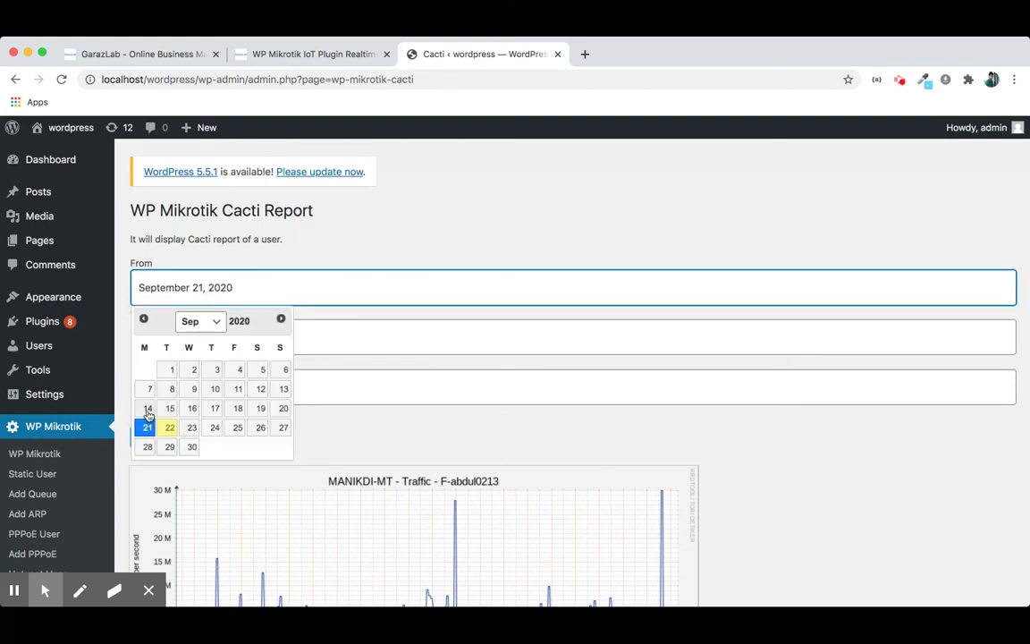
{"action": "left_click", "coordinate": [149, 409]}
{"action": "left_click", "coordinate": [196, 333]}
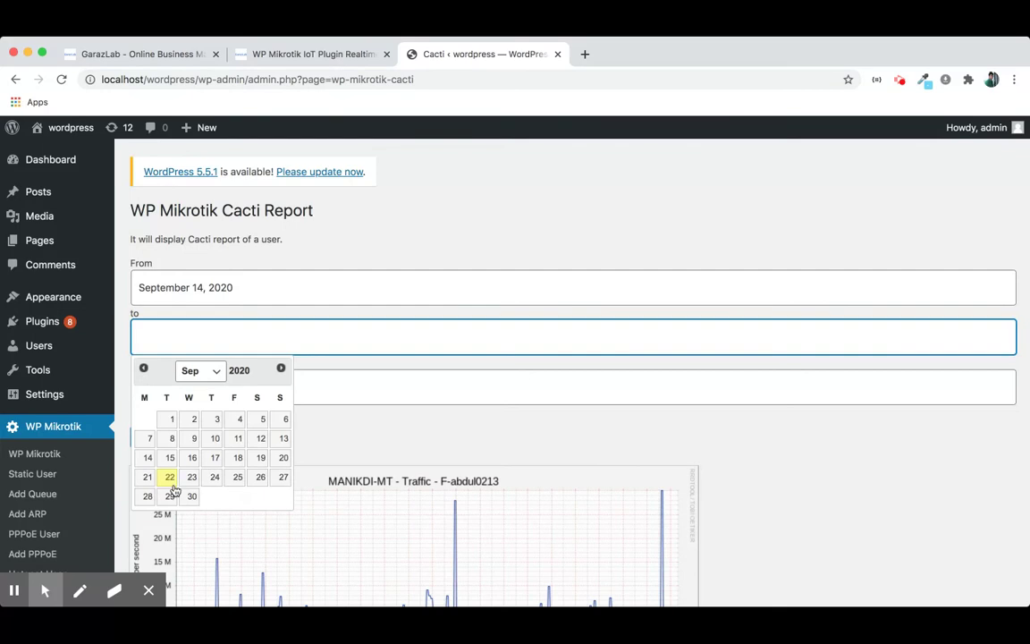
{"action": "left_click", "coordinate": [170, 477]}
{"action": "left_click", "coordinate": [138, 386]}
{"action": "key", "text": "Down"}
{"action": "key", "text": "Return"}
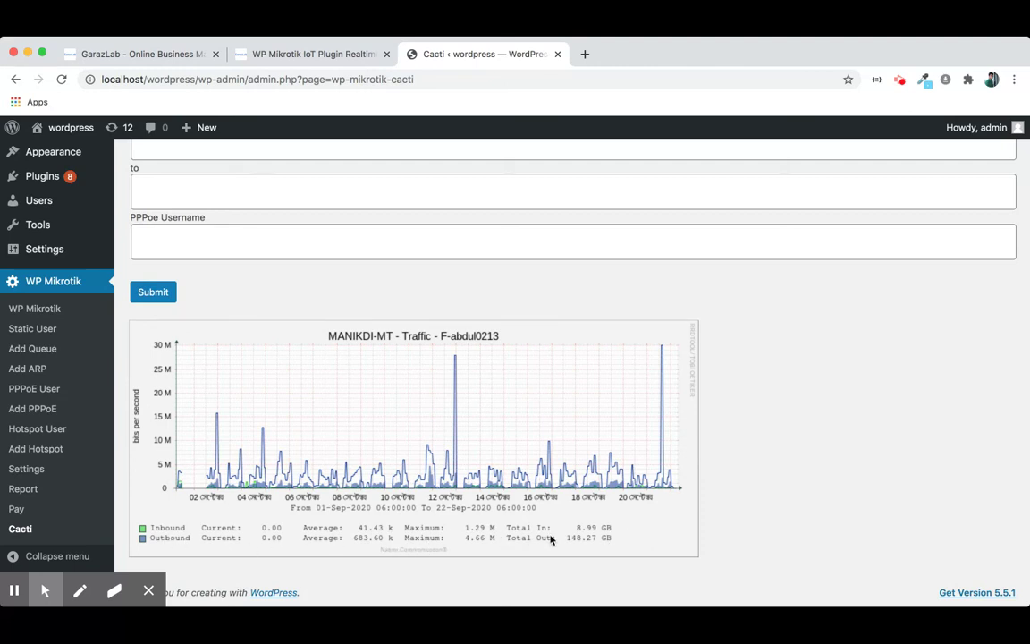
{"action": "scroll", "coordinate": [550, 539], "scroll_direction": "up", "scroll_amount": 3}
{"action": "scroll", "coordinate": [550, 539], "scroll_direction": "down", "scroll_amount": 1}
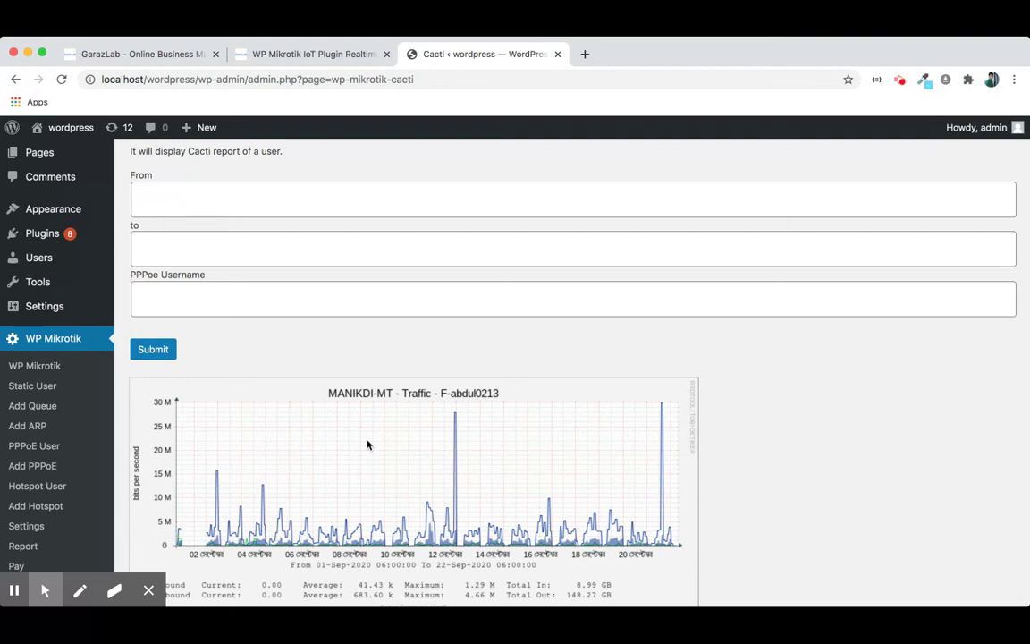
{"action": "scroll", "coordinate": [366, 445], "scroll_direction": "down", "scroll_amount": 1}
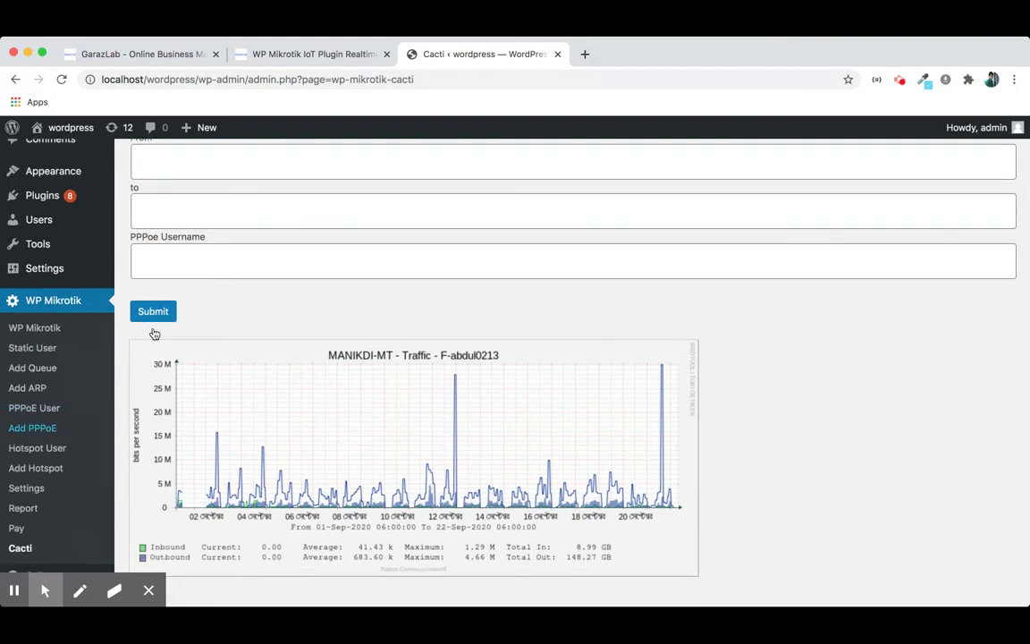
- Return to the plugin store page and read its pricing packages, ISP billing and bandwidth management sections
{"action": "left_click", "coordinate": [332, 55]}
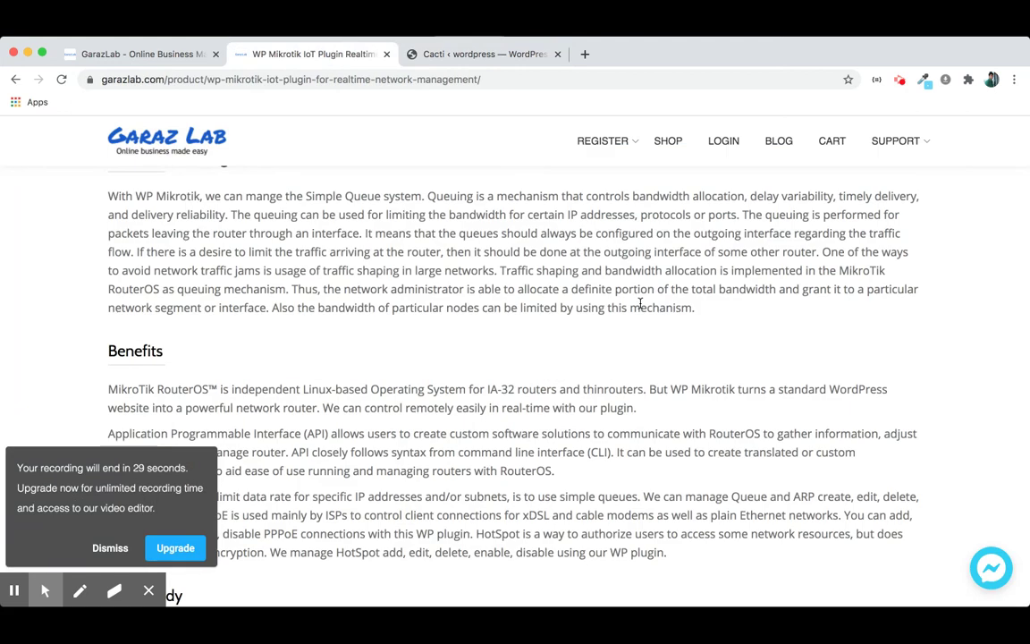
{"action": "scroll", "coordinate": [640, 308], "scroll_direction": "up", "scroll_amount": 15}
{"action": "scroll", "coordinate": [641, 309], "scroll_direction": "up", "scroll_amount": 10}
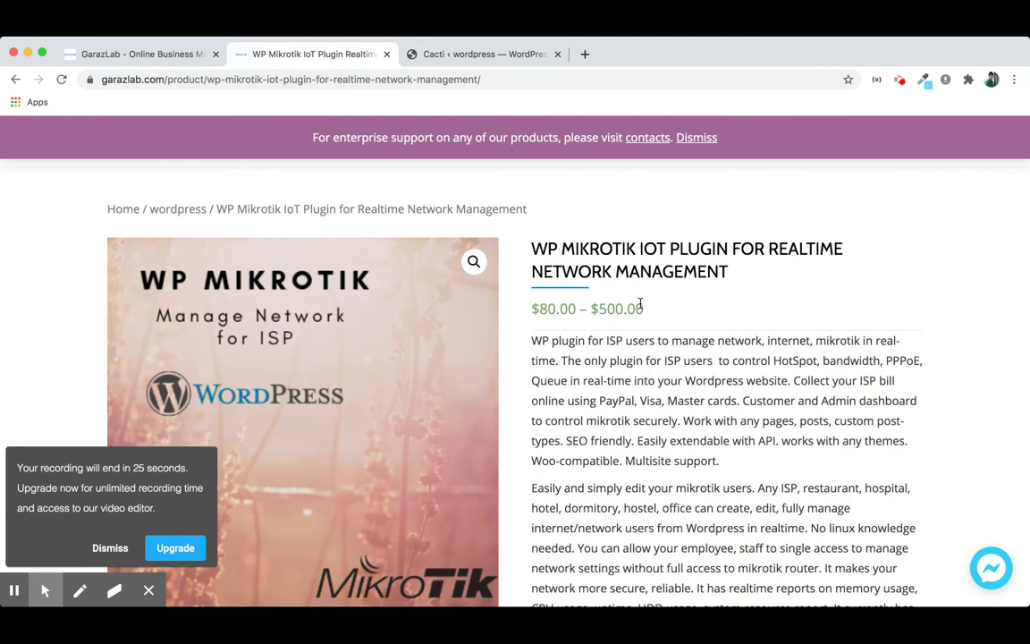
{"action": "scroll", "coordinate": [640, 306], "scroll_direction": "down", "scroll_amount": 5}
{"action": "scroll", "coordinate": [641, 309], "scroll_direction": "down", "scroll_amount": 10}
{"action": "scroll", "coordinate": [640, 305], "scroll_direction": "down", "scroll_amount": 10}
{"action": "scroll", "coordinate": [640, 308], "scroll_direction": "down", "scroll_amount": 5}
{"action": "scroll", "coordinate": [640, 308], "scroll_direction": "down", "scroll_amount": 3}
{"action": "scroll", "coordinate": [640, 308], "scroll_direction": "down", "scroll_amount": 4}
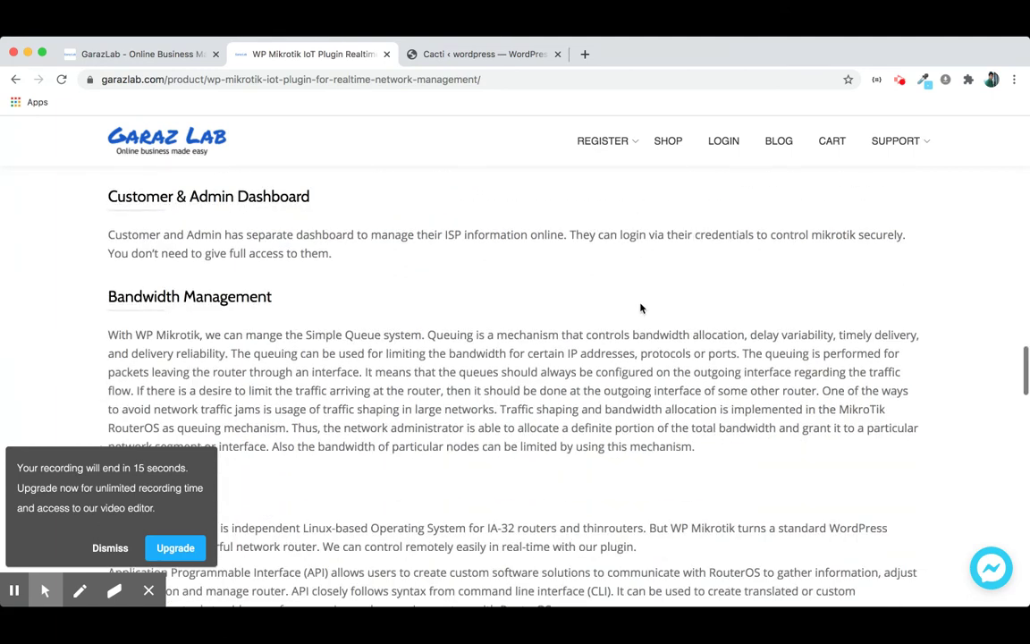